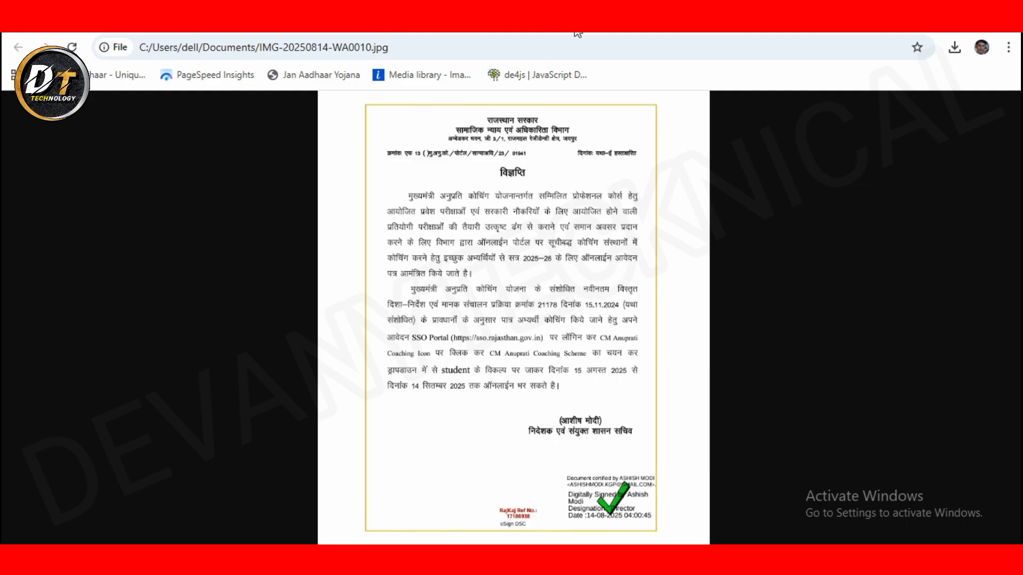
# Step: Zoom into the notice to read the session 2025–26 details, then open a new blank tab
pyautogui.click(562, 259)
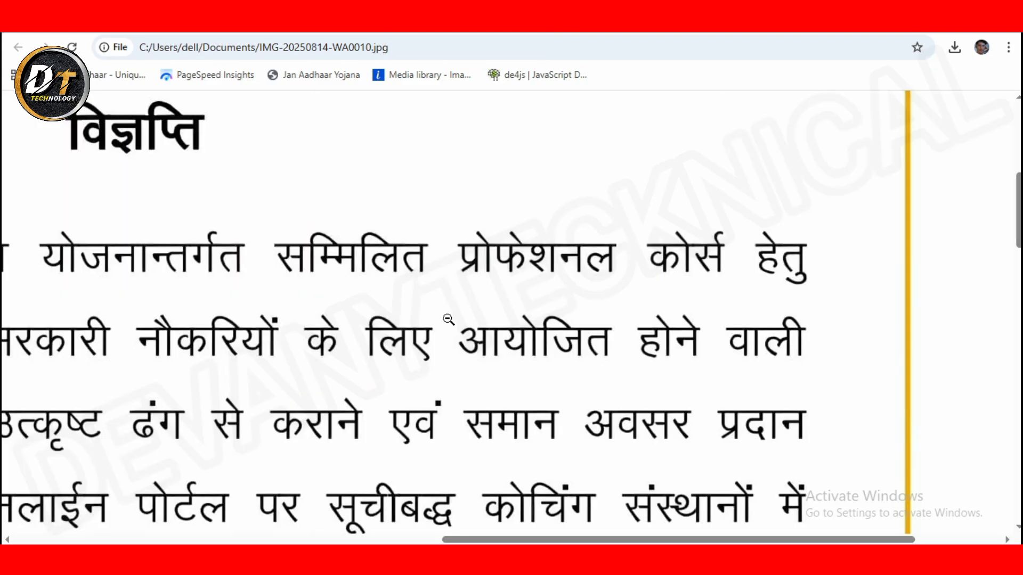
pyautogui.scroll(-4, 578, 371)
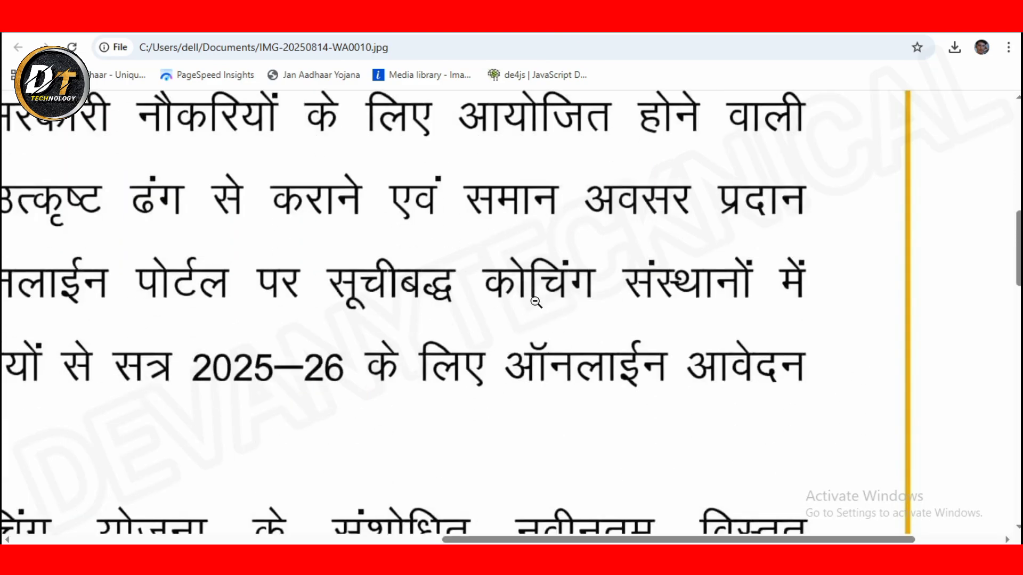
pyautogui.scroll(-4, 534, 302)
pyautogui.click(314, 265)
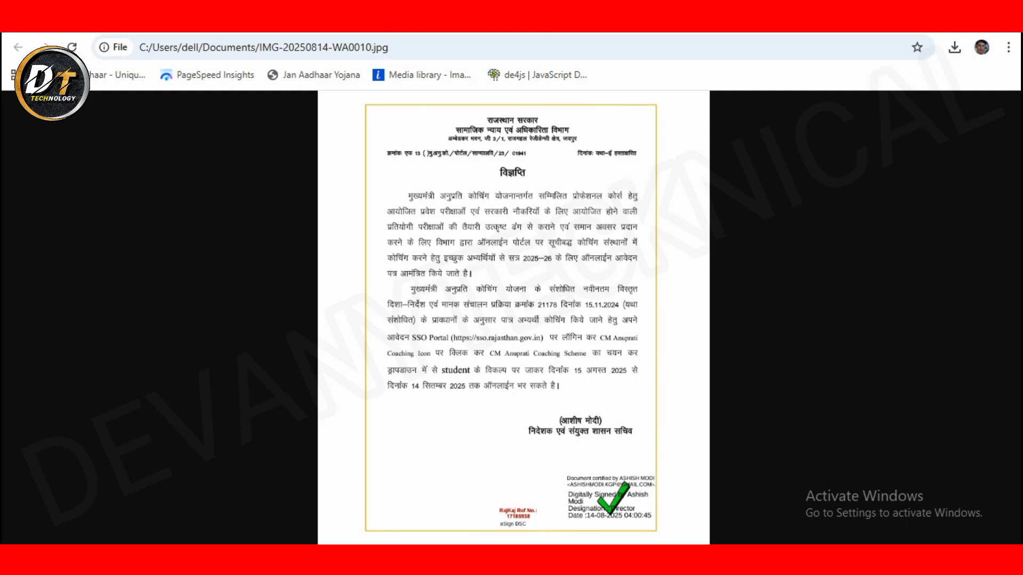
pyautogui.hotkey('ctrl', 't')
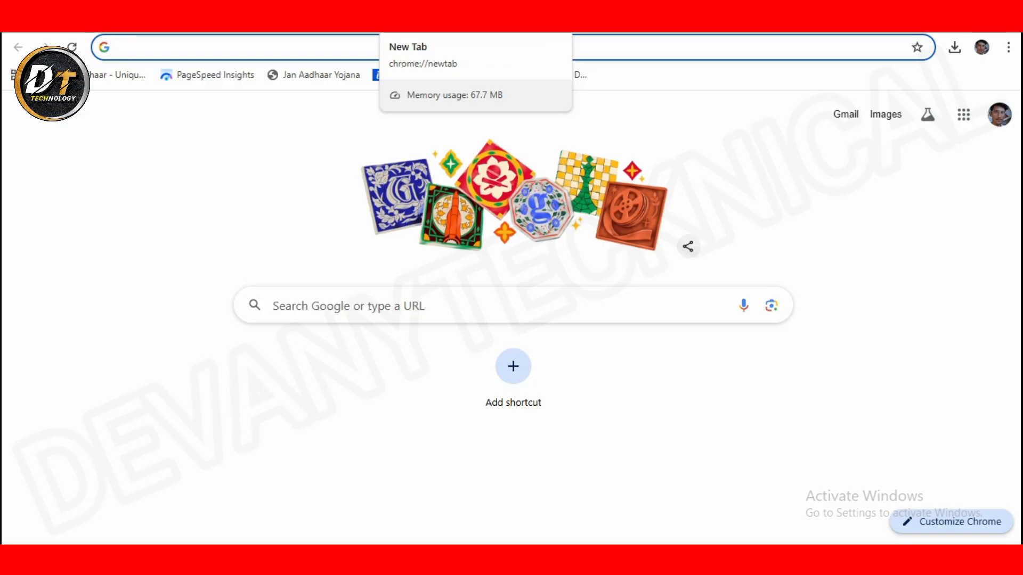
# Step: Load sso.rajasthan.gov.in/signin from the address-bar suggestion
pyautogui.write('sso.rajasthan.gov.in/signin')
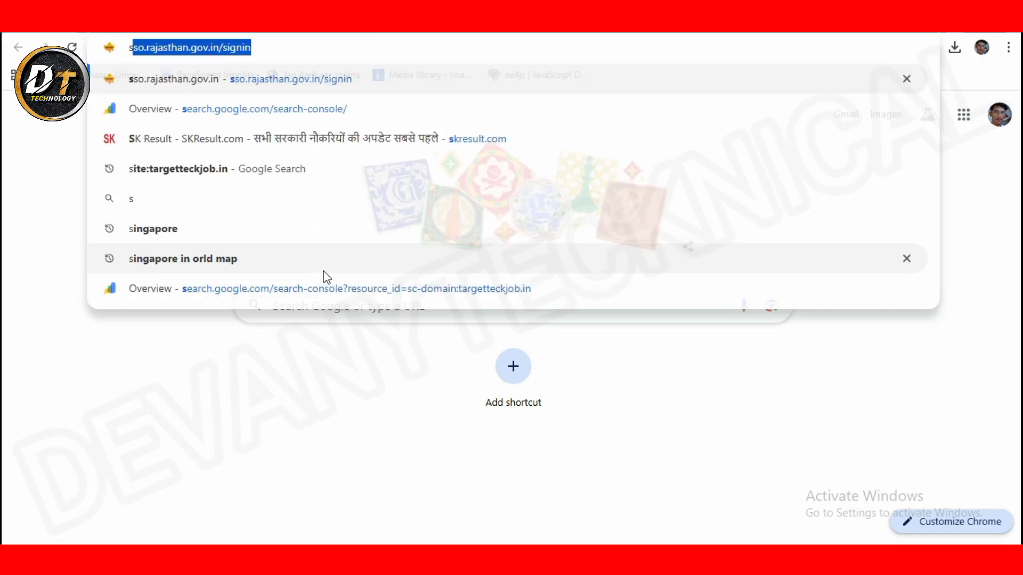
pyautogui.click(260, 44)
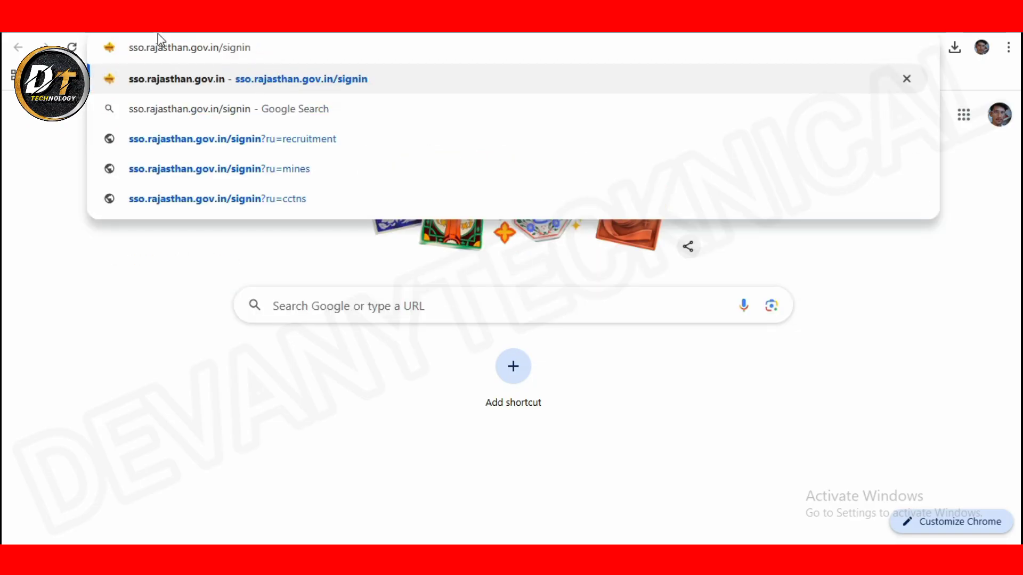
pyautogui.click(126, 51)
pyautogui.moveTo(128, 51); pyautogui.dragTo(292, 43)
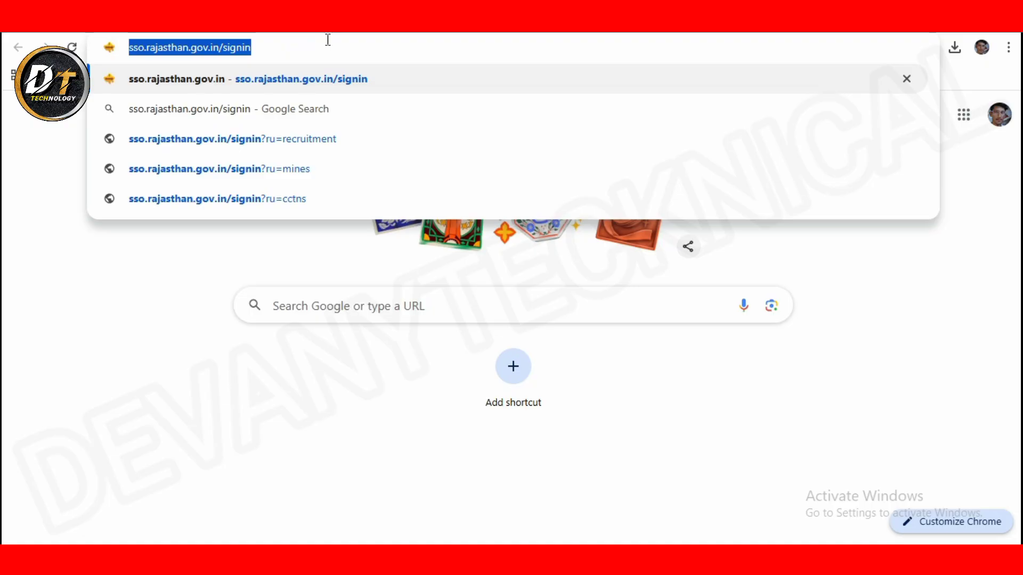
pyautogui.press('Return')
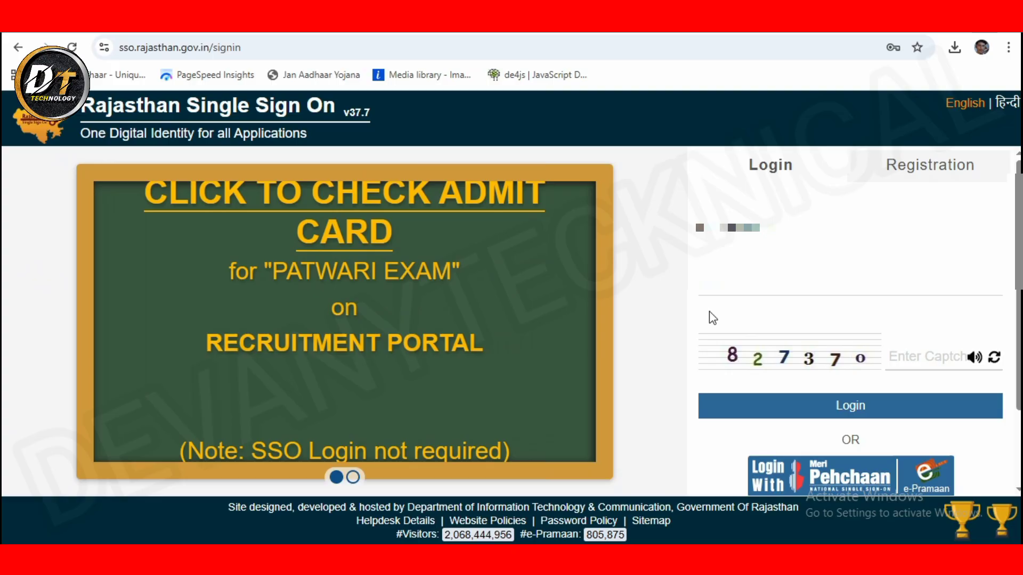
# Step: Fill in the saved SSO ID and the account password on the login form
pyautogui.click(713, 228)
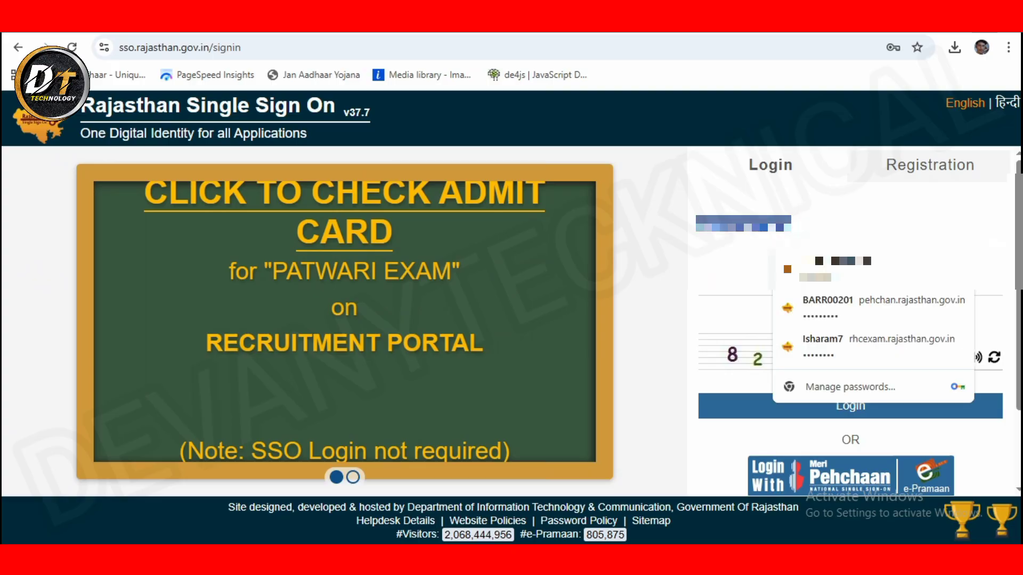
pyautogui.write('...')
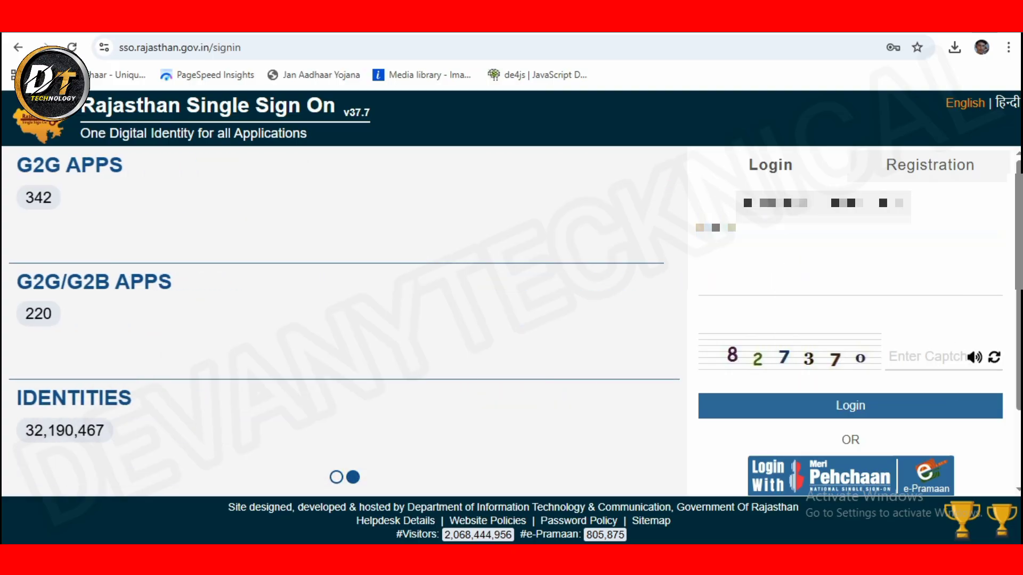
pyautogui.write('a')
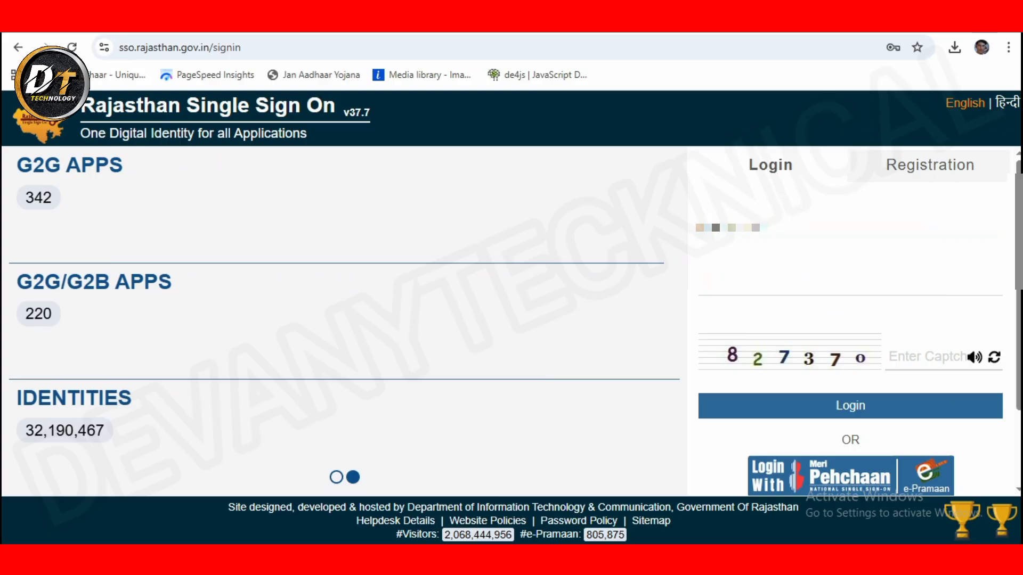
pyautogui.click(755, 294)
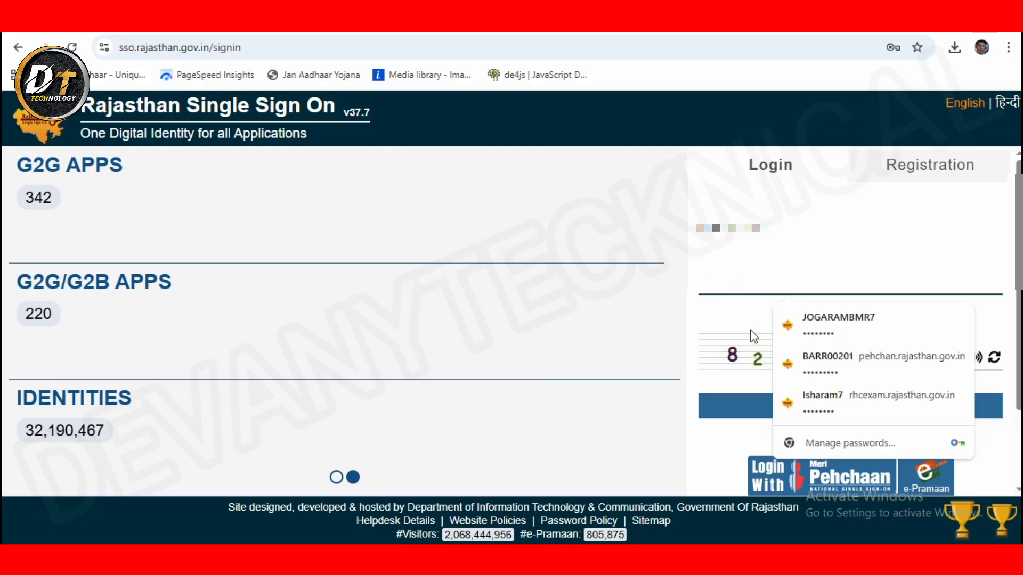
pyautogui.click(751, 354)
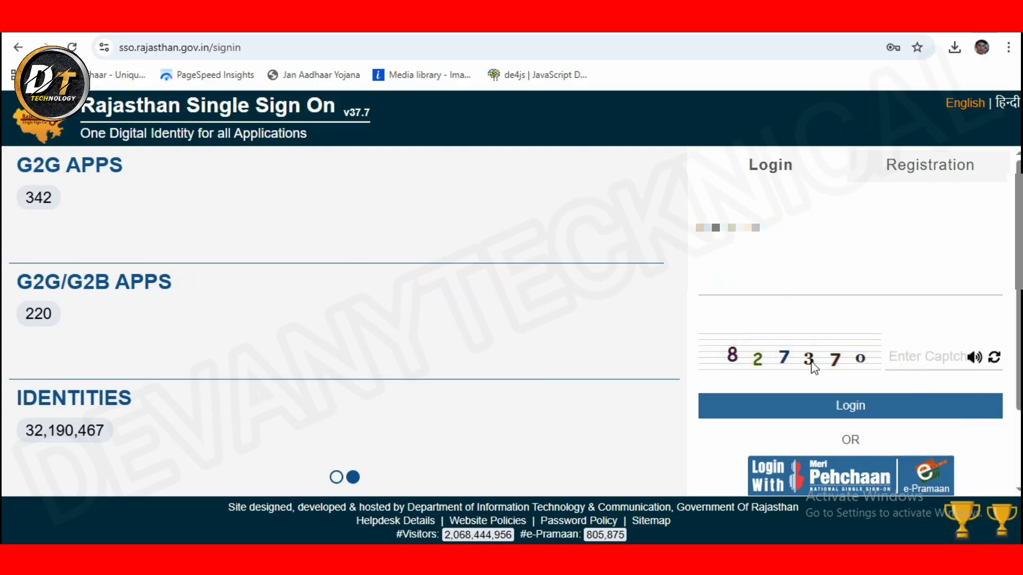
# Step: Type the displayed captcha digits, inserting the one that was missed
pyautogui.click(926, 358)
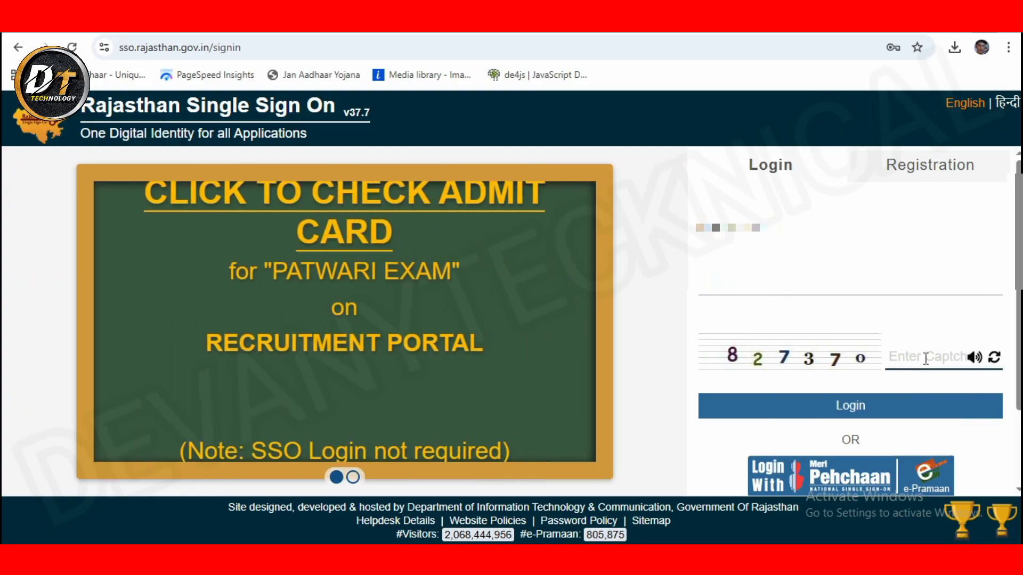
pyautogui.write('87370')
pyautogui.press('Left')
pyautogui.press('Left')
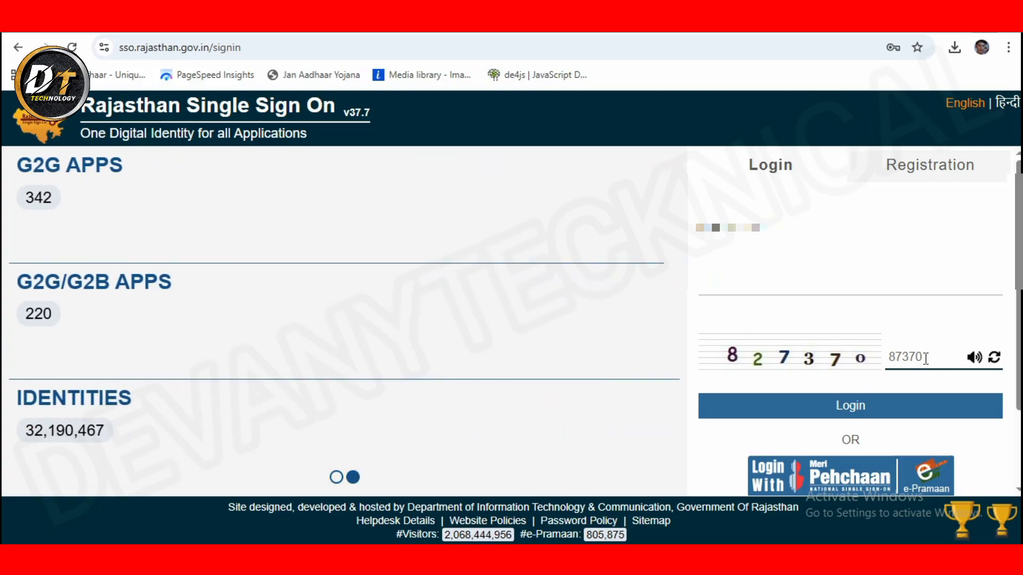
pyautogui.press('Left')
pyautogui.press('Left')
pyautogui.write('2')
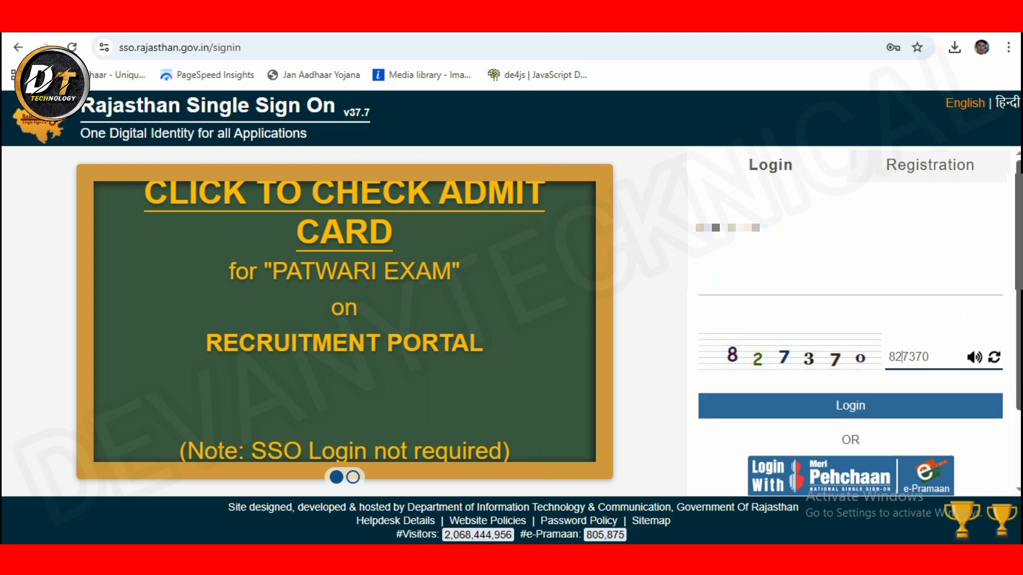
pyautogui.scroll(-2, 794, 471)
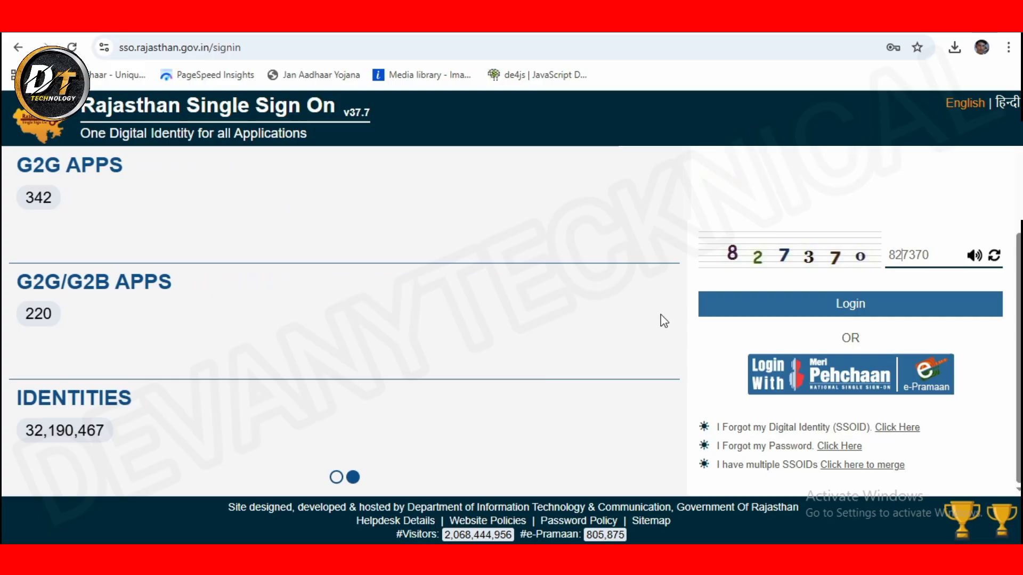
# Step: Log in without saving the password and show the Other Apps grid
pyautogui.click(821, 311)
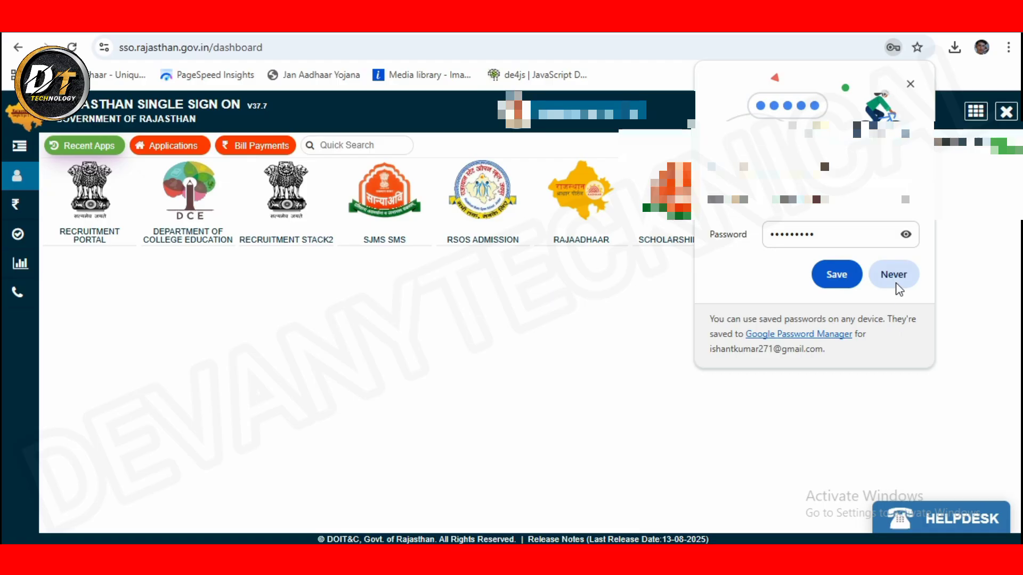
pyautogui.click(894, 278)
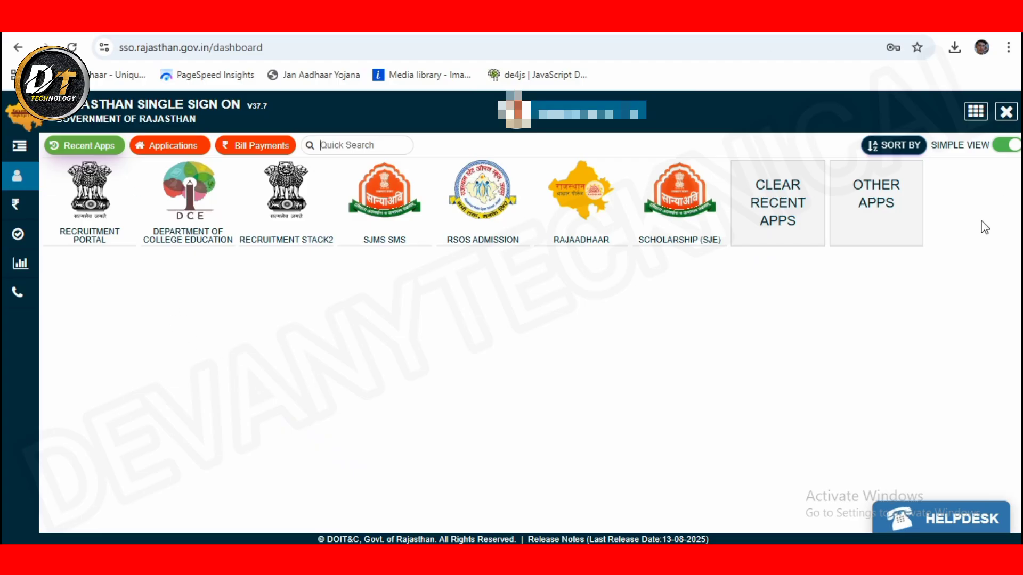
pyautogui.click(876, 218)
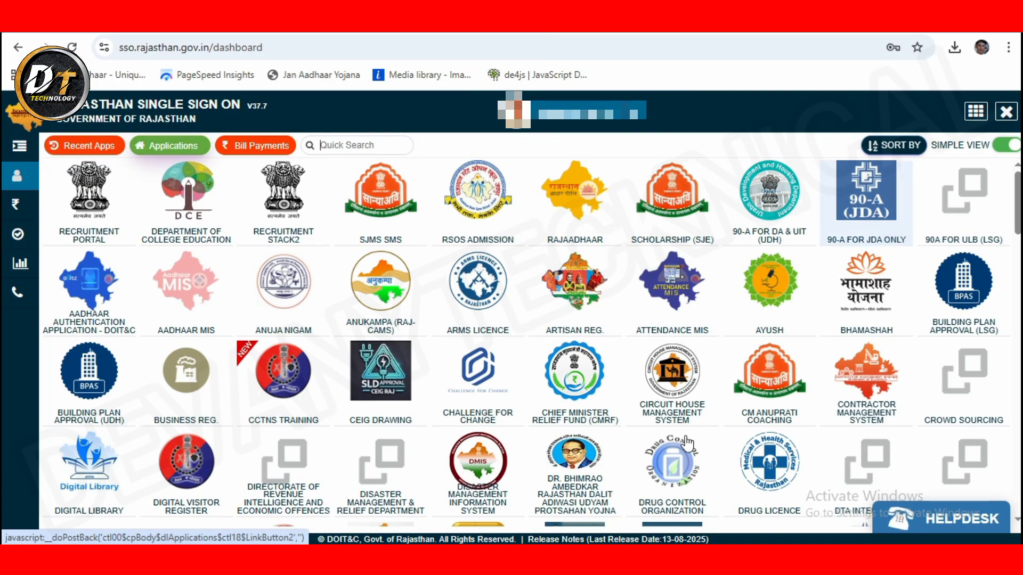
pyautogui.scroll(-10, 692, 373)
pyautogui.scroll(10, 565, 254)
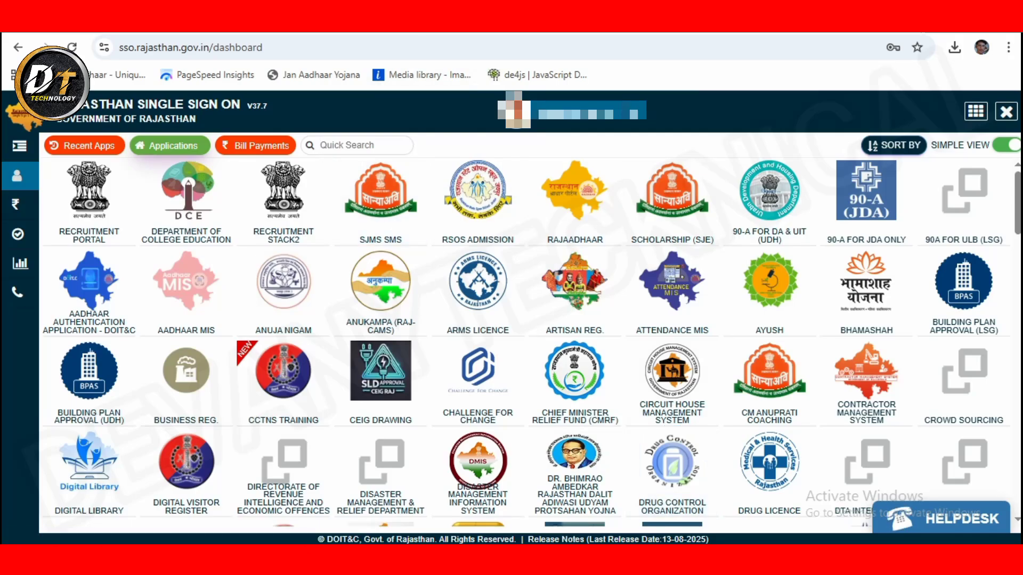
pyautogui.click(364, 140)
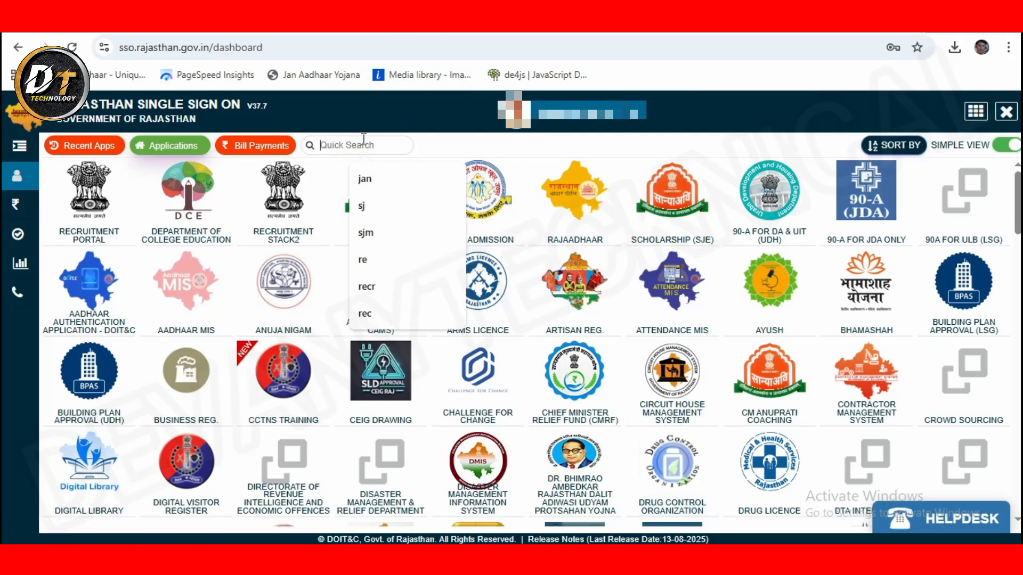
# Step: Search applications for 'cm' and open CM Anuprati Coaching
pyautogui.write('cm')
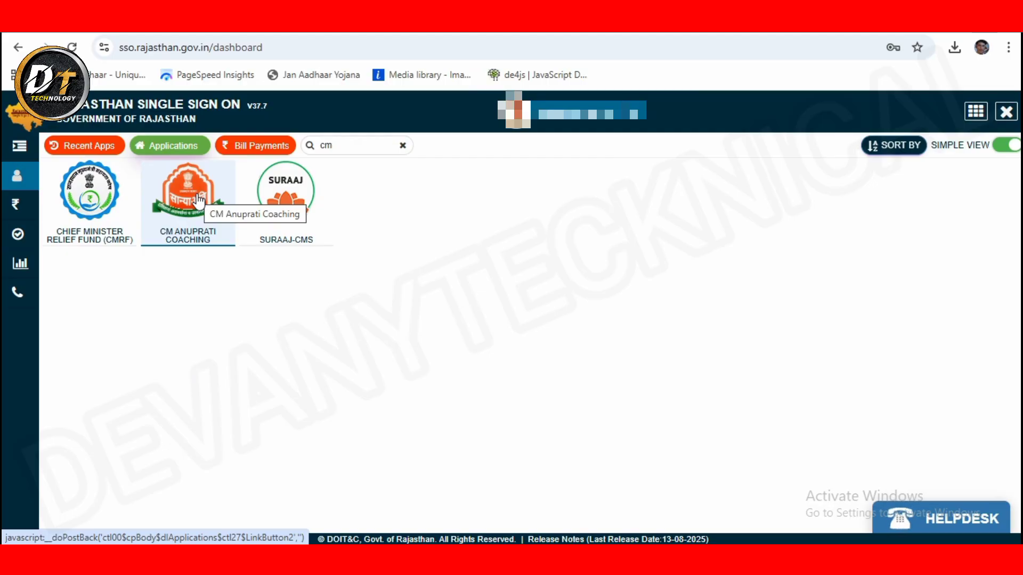
pyautogui.click(199, 201)
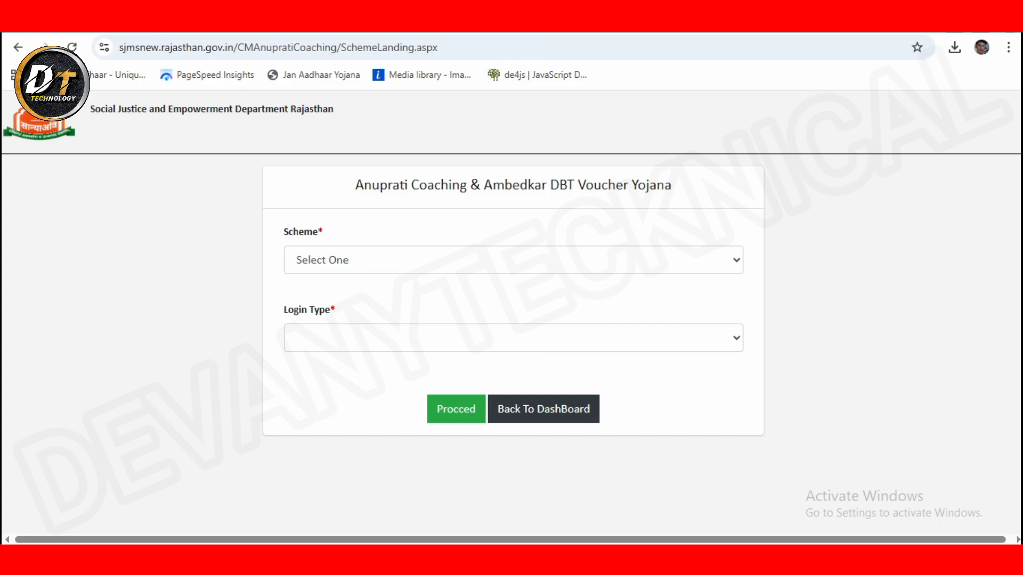
# Step: Choose Anuprati Coaching Scheme with Student login type and proceed to the Applicant Profile
pyautogui.click(301, 270)
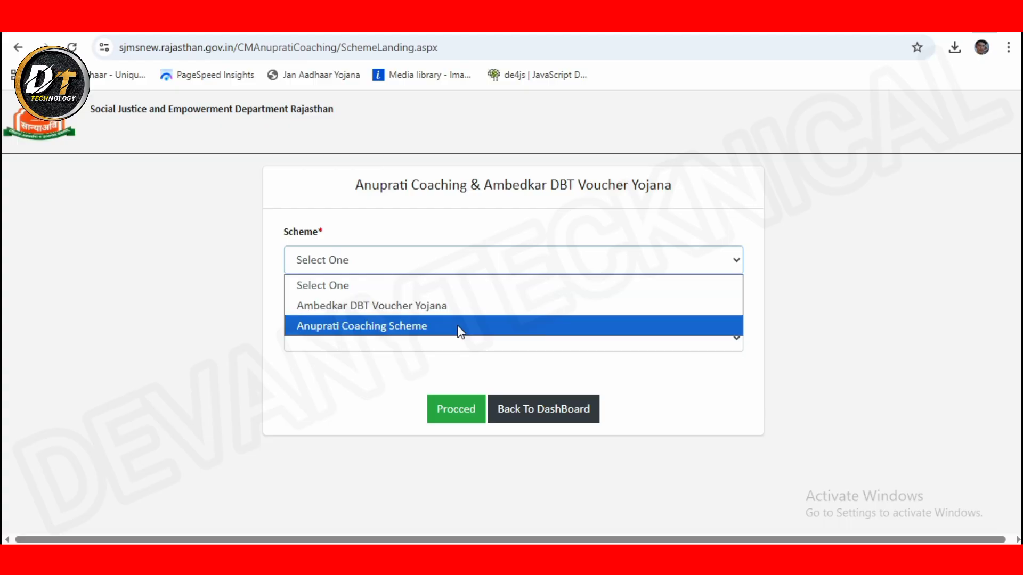
pyautogui.click(329, 326)
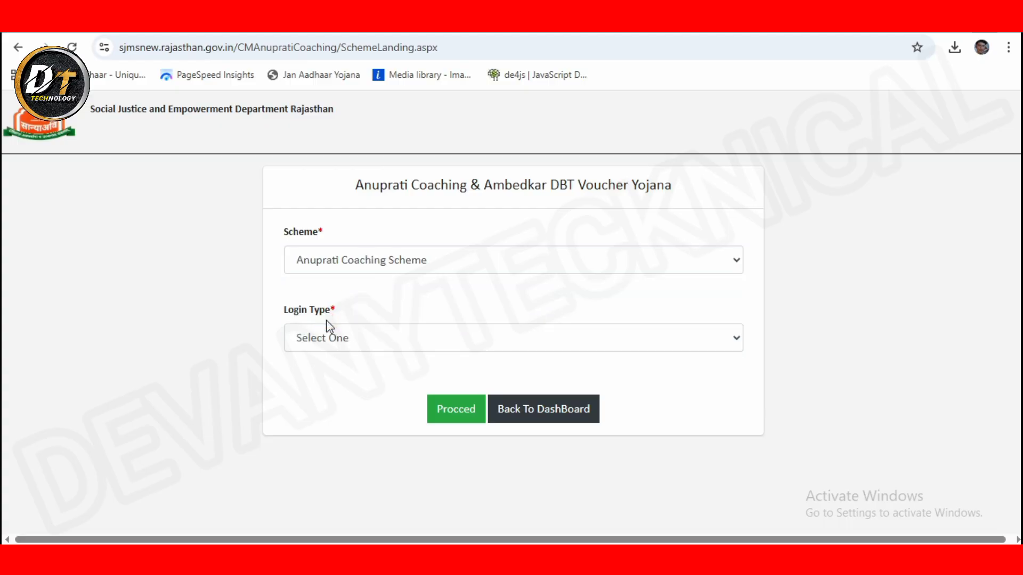
pyautogui.click(426, 344)
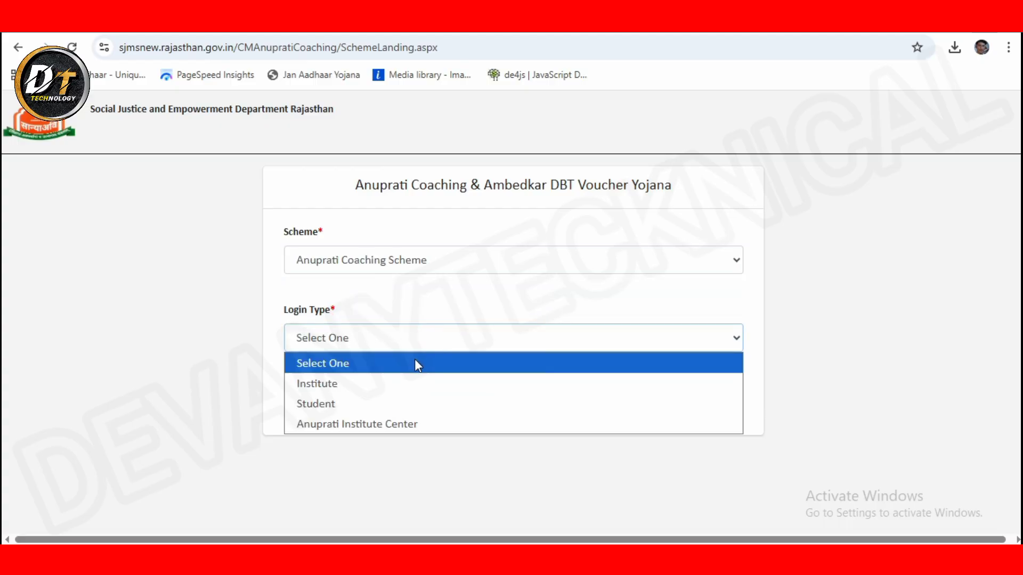
pyautogui.click(408, 401)
pyautogui.click(347, 338)
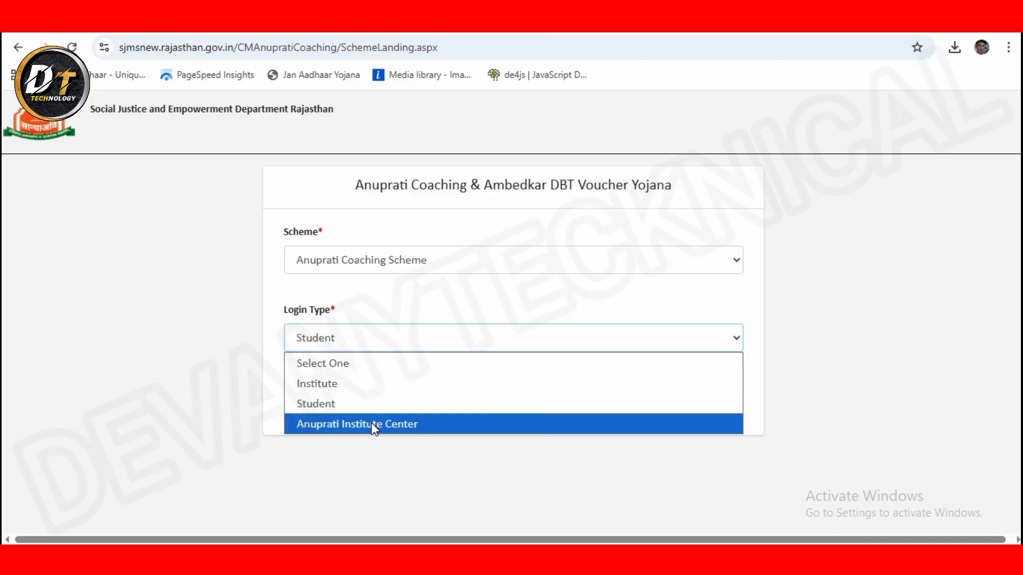
pyautogui.click(145, 407)
pyautogui.click(446, 425)
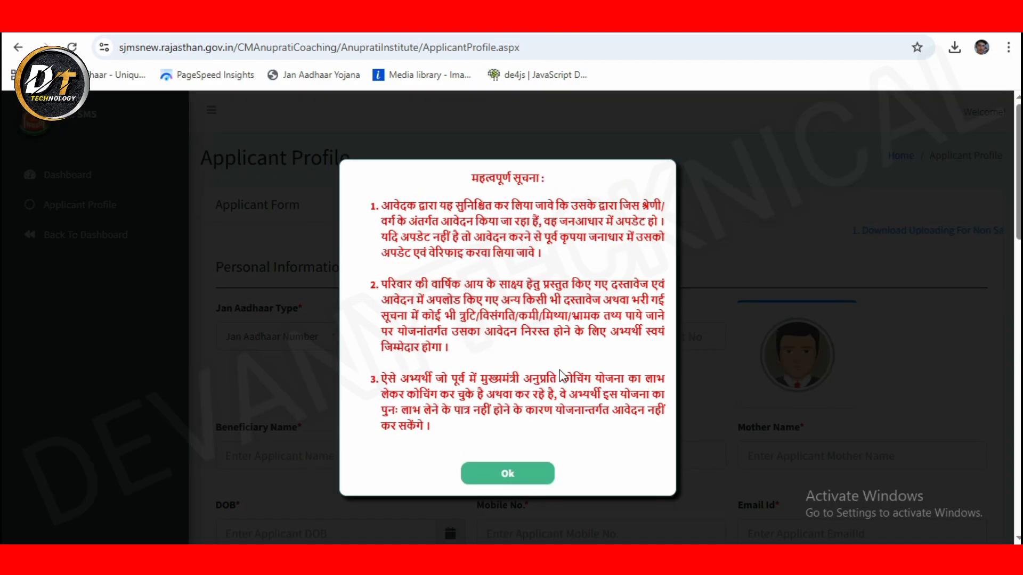
# Step: Read the Hindi important notice, highlighting its third point, and close it with Ok
pyautogui.scroll(-8, 521, 419)
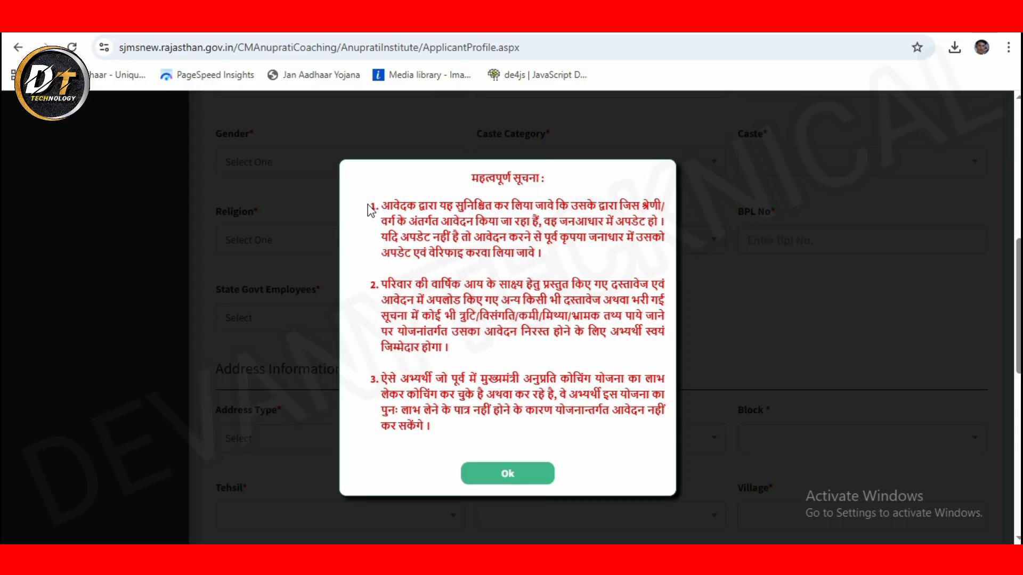
pyautogui.scroll(8, 235, 350)
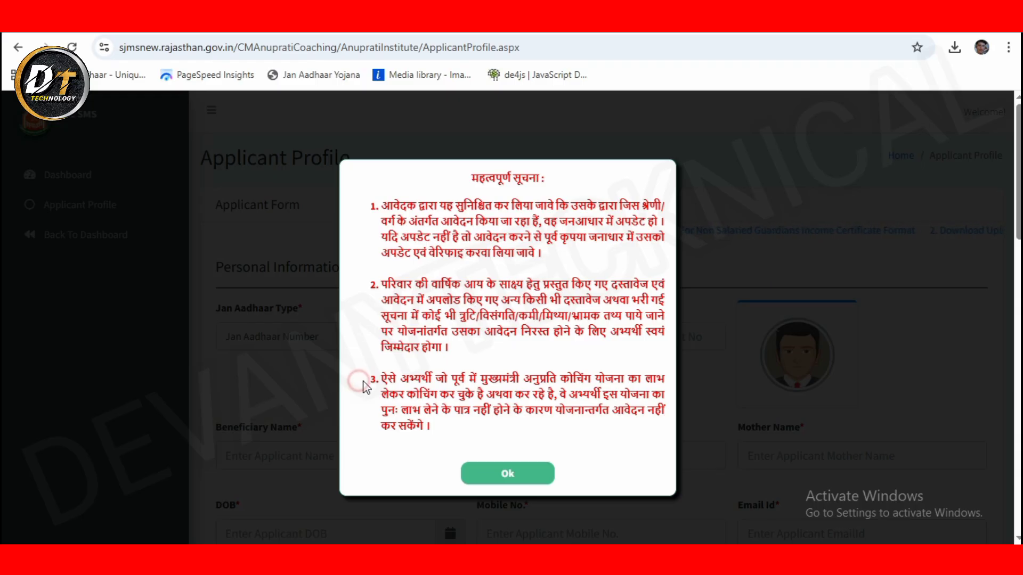
pyautogui.moveTo(373, 381); pyautogui.dragTo(452, 380)
pyautogui.click(484, 382)
pyautogui.click(506, 475)
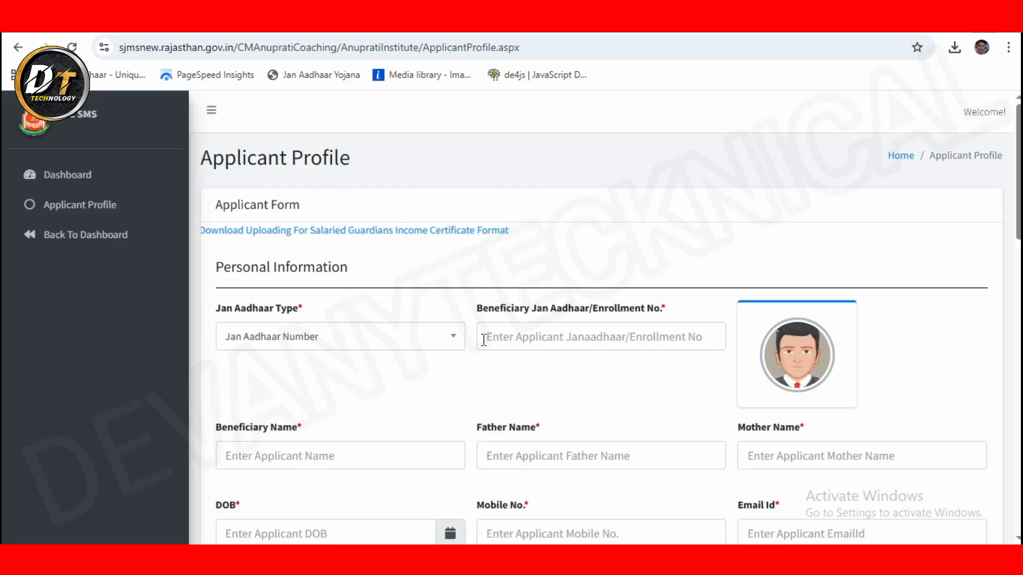
# Step: Enter the applicant's Jan Aadhaar enrollment number and pick the applicant from the member list
pyautogui.click(535, 323)
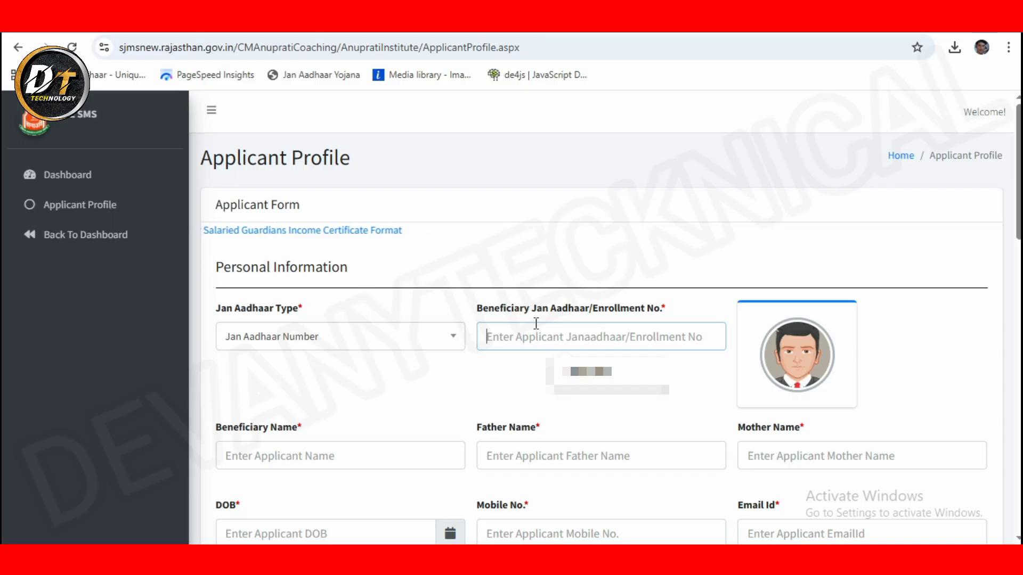
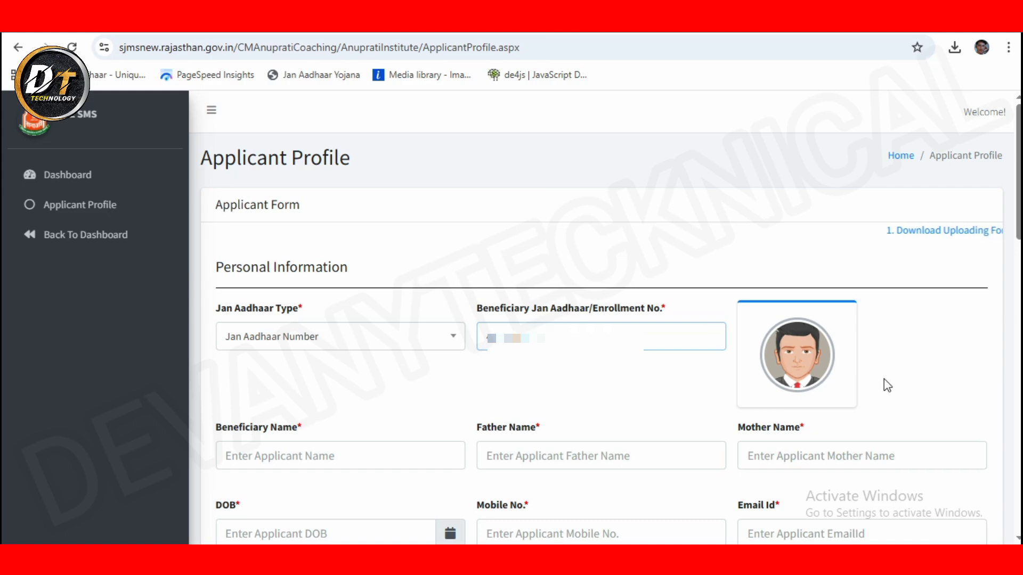
pyautogui.click(462, 418)
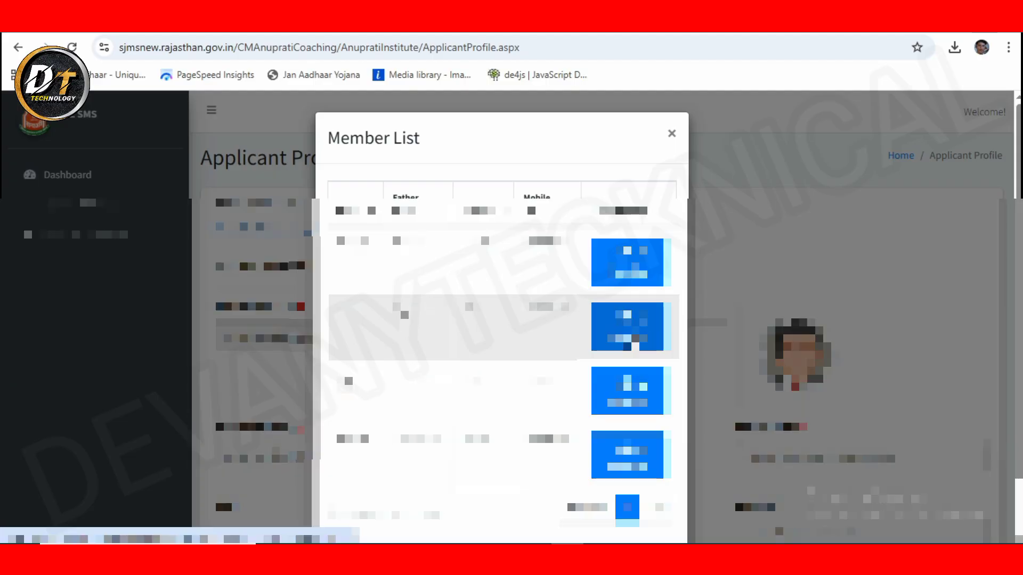
pyautogui.click(627, 326)
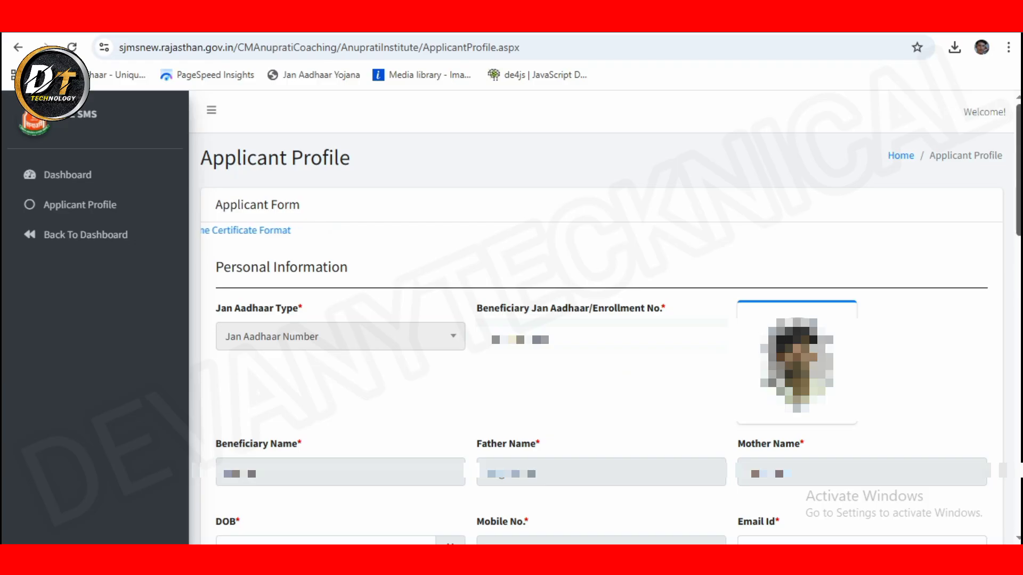
# Step: Review the prefilled parent names and mobile number, then enter the applicant's e-mail address
pyautogui.scroll(-4, 601, 320)
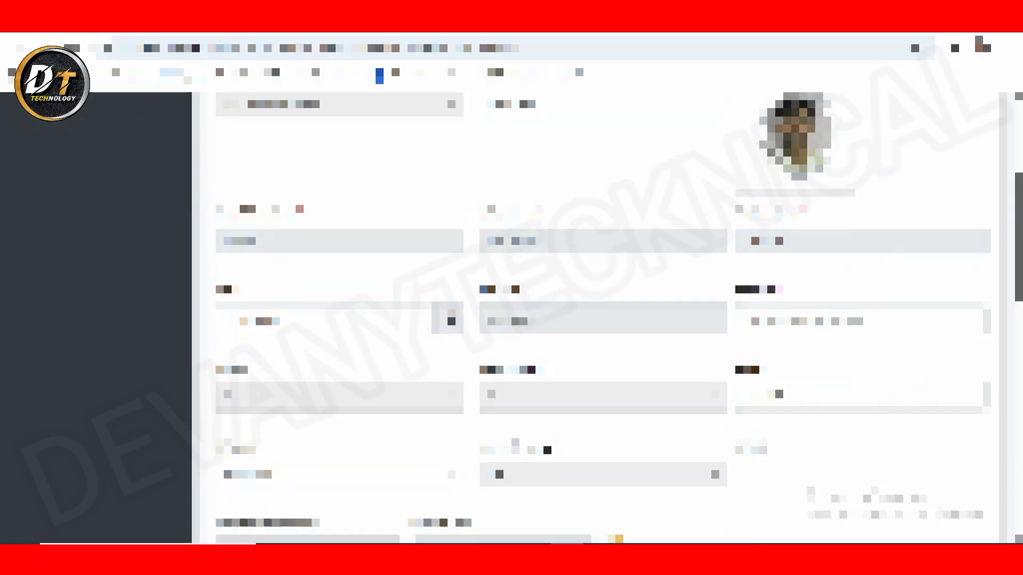
pyautogui.moveTo(1019, 238); pyautogui.dragTo(1018, 236)
pyautogui.scroll(-2, 454, 118)
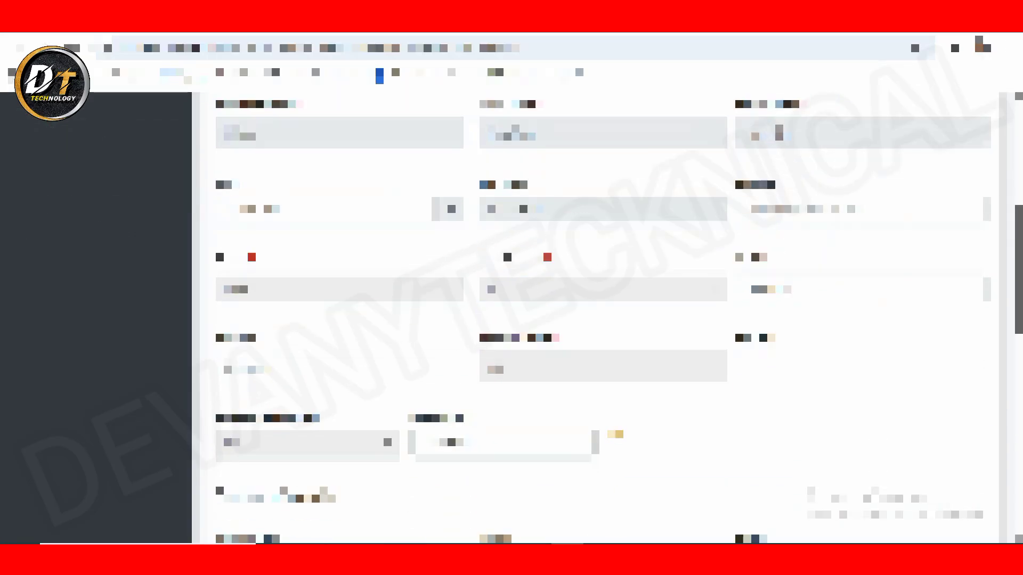
pyautogui.moveTo(488, 122); pyautogui.dragTo(920, 189)
pyautogui.click(280, 255)
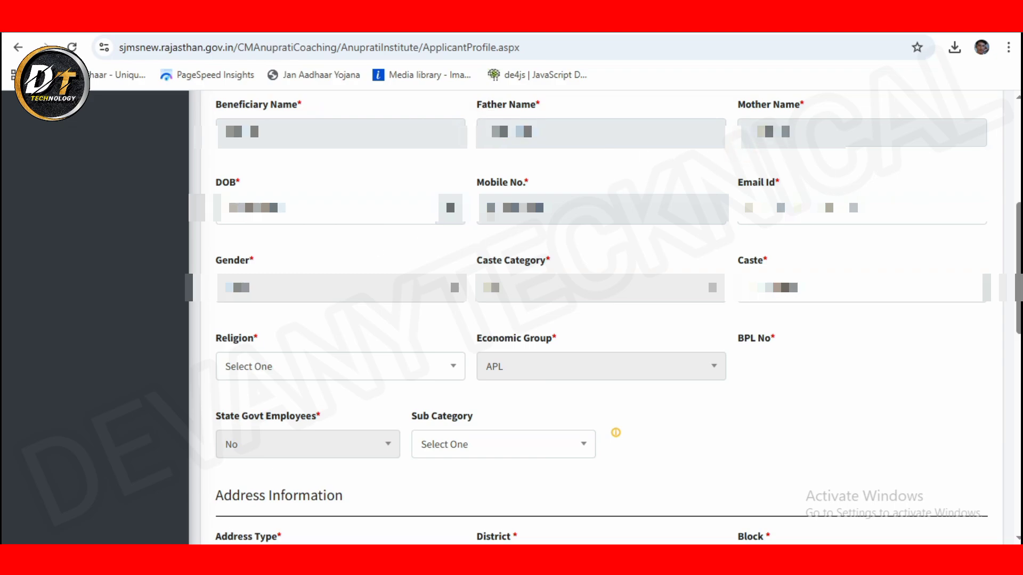
pyautogui.moveTo(482, 208); pyautogui.dragTo(750, 230)
pyautogui.click(754, 210)
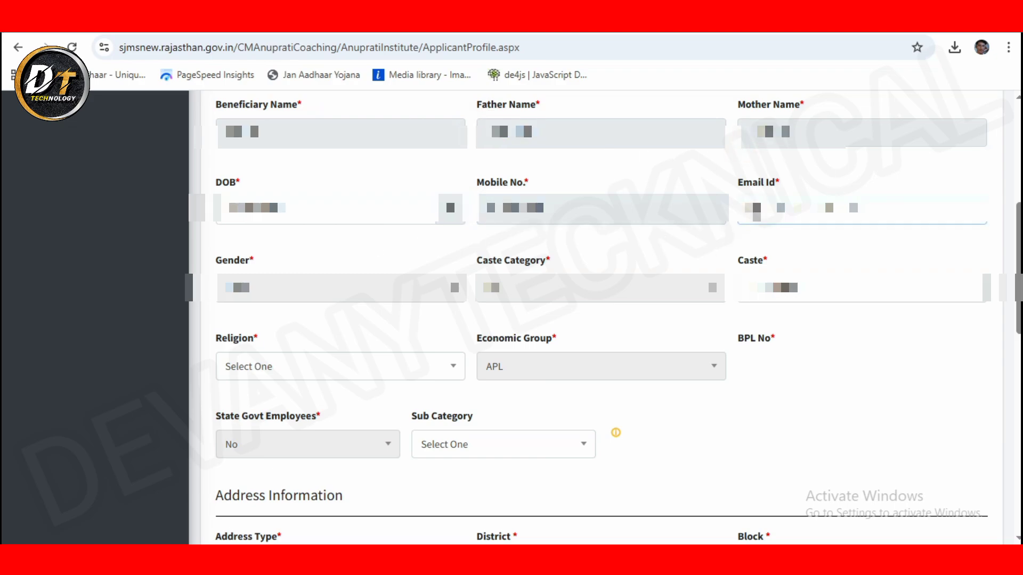
pyautogui.write('********')
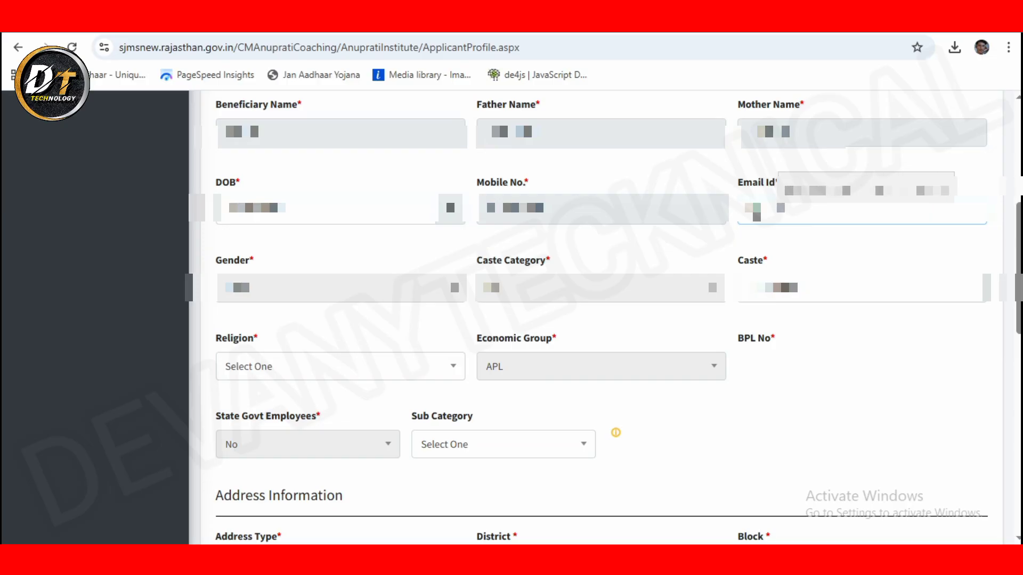
pyautogui.write('*****')
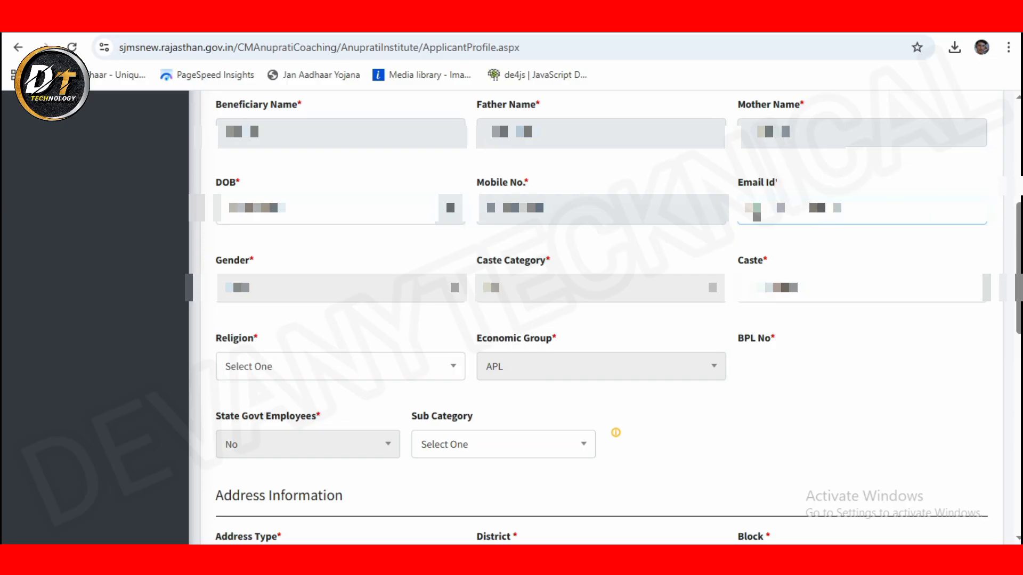
pyautogui.write('****com')
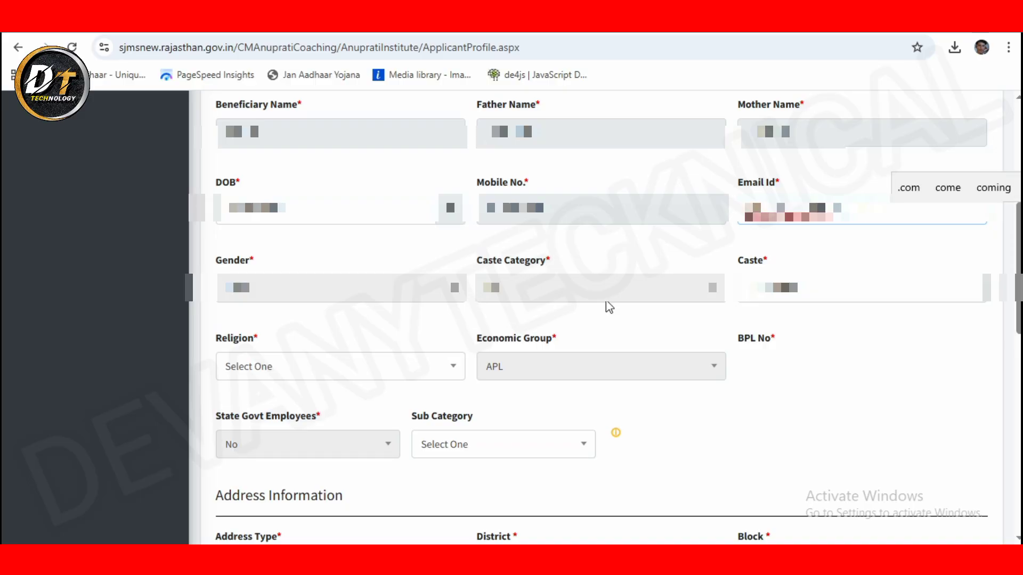
# Step: Set Caste to Bhil /भील-1 and Religion to Hindu
pyautogui.click(228, 302)
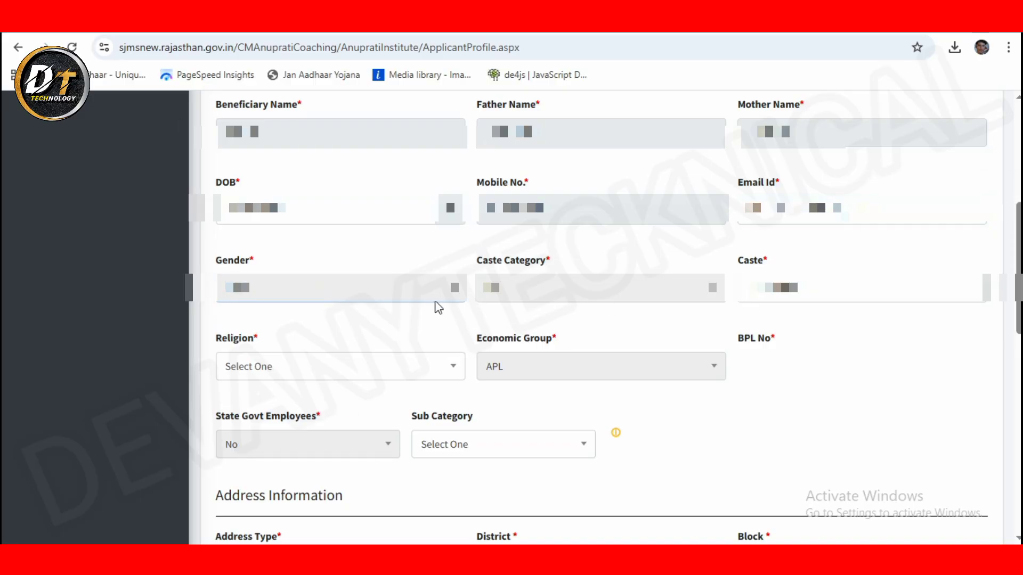
pyautogui.click(491, 297)
pyautogui.click(860, 295)
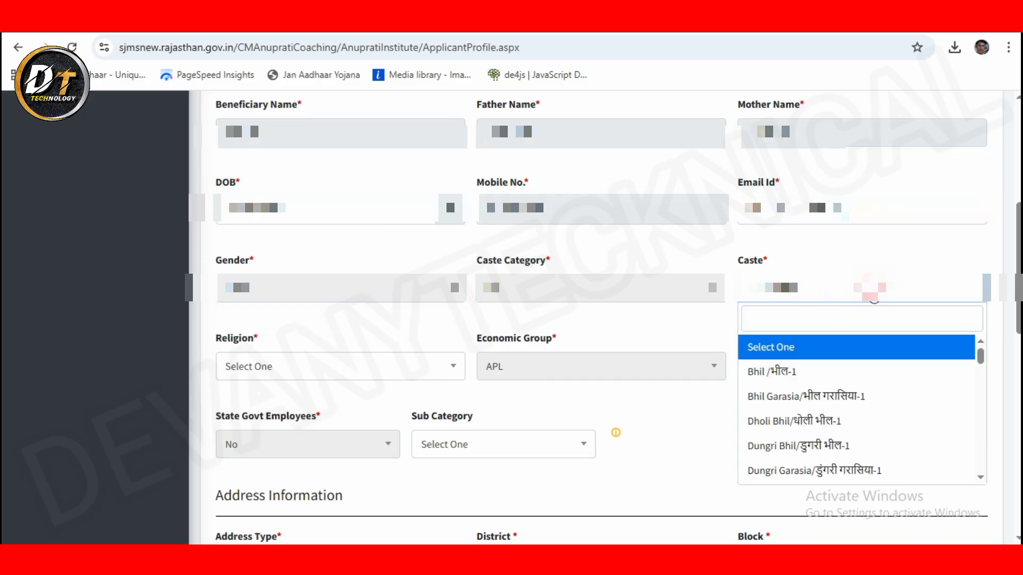
pyautogui.click(799, 368)
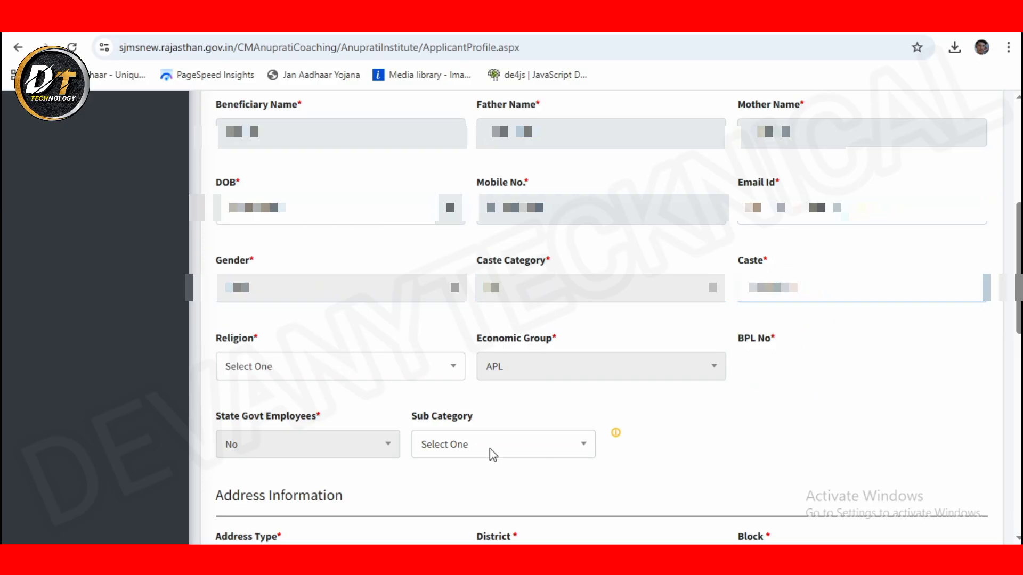
pyautogui.click(301, 370)
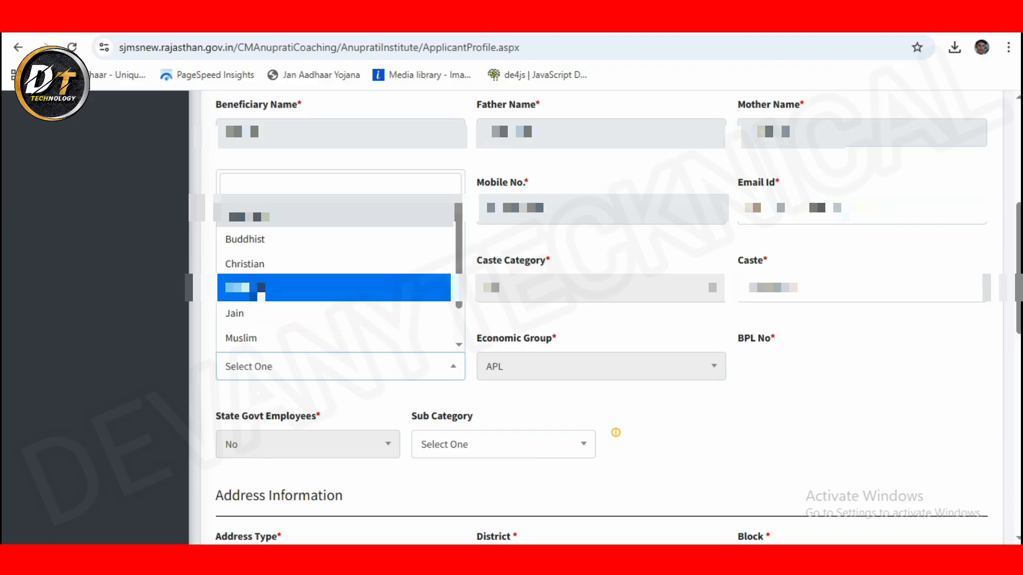
pyautogui.click(261, 291)
# Step: Browse the Sub Category options and close the list, leaving it at Select One
pyautogui.click(520, 447)
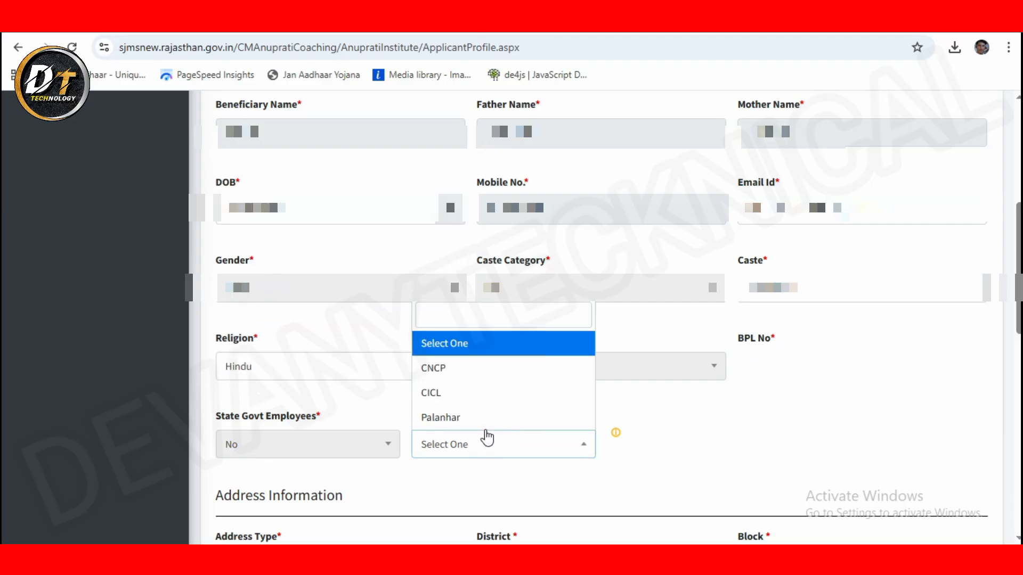
pyautogui.press('Down')
pyautogui.press('Down')
pyautogui.press('Down')
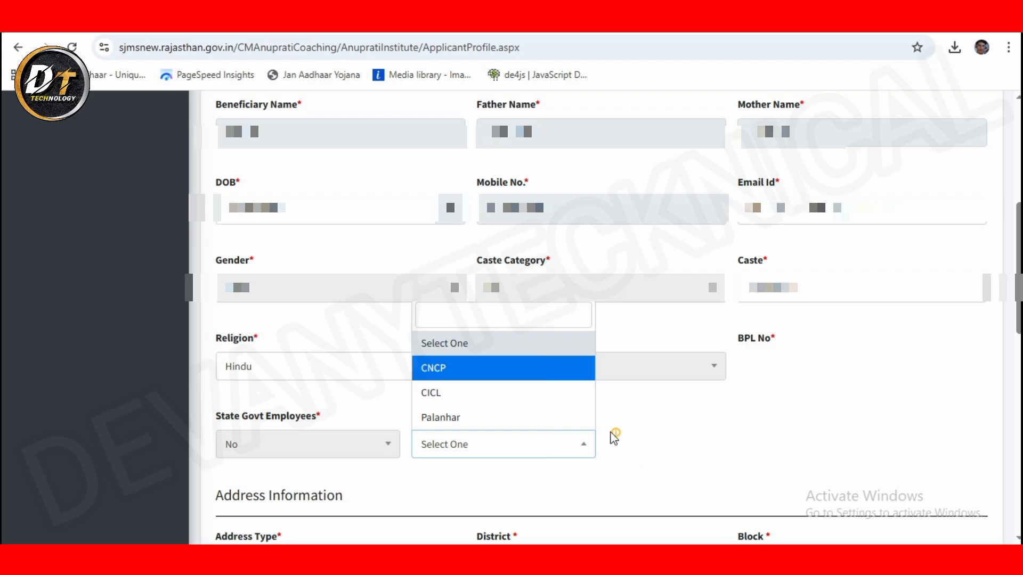
pyautogui.moveTo(618, 442)
pyautogui.click(877, 377)
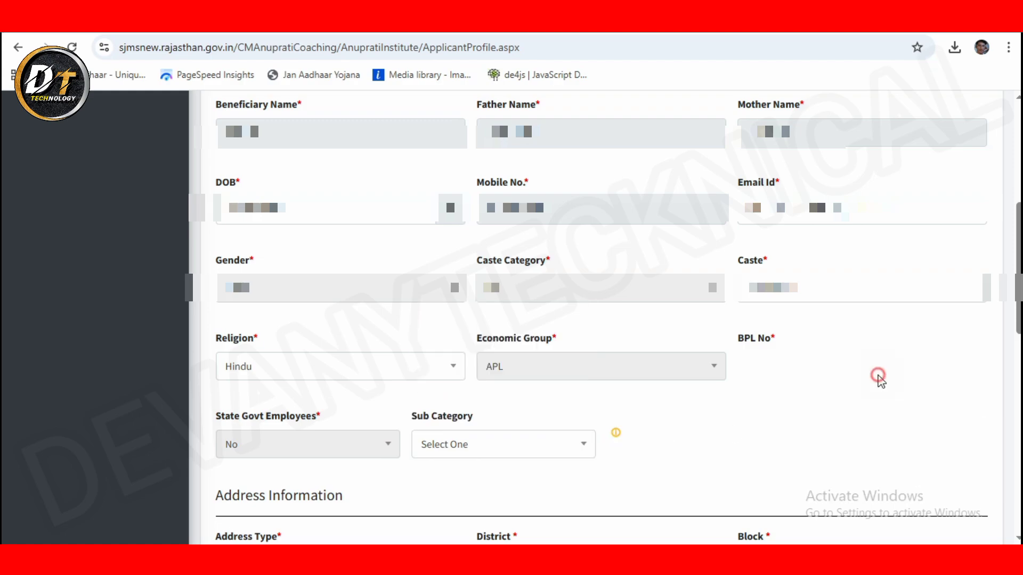
pyautogui.doubleClick(487, 339)
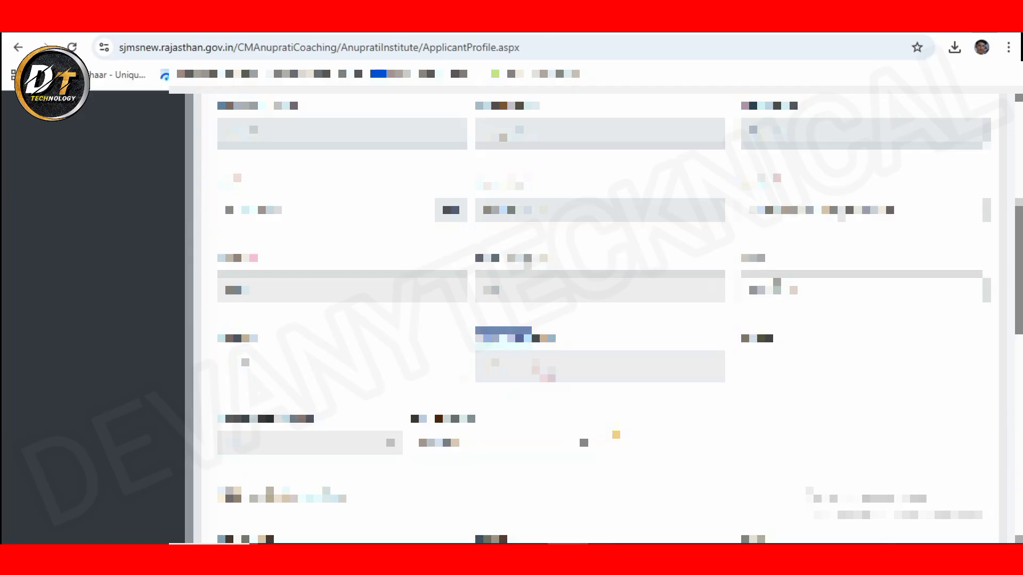
# Step: Set the tehsil to Gadraroad and the gram panchayat to BANDARA
pyautogui.scroll(-10, 411, 145)
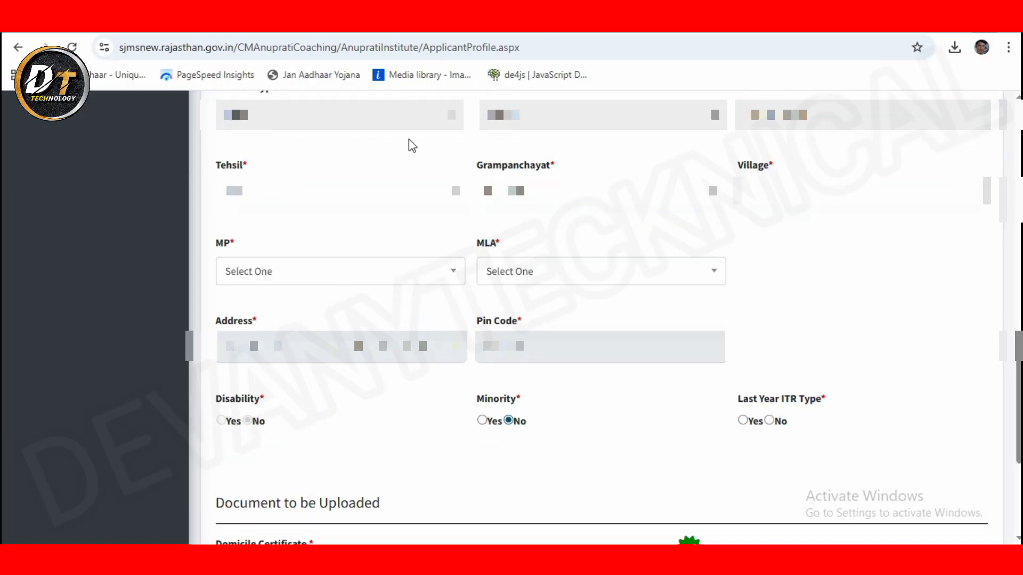
pyautogui.click(301, 271)
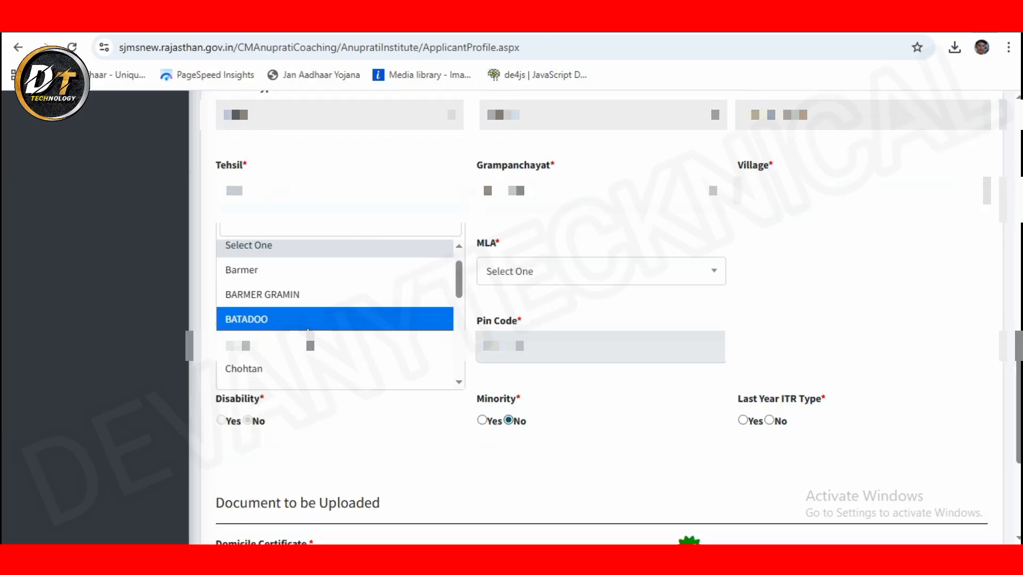
pyautogui.scroll(-3, 256, 298)
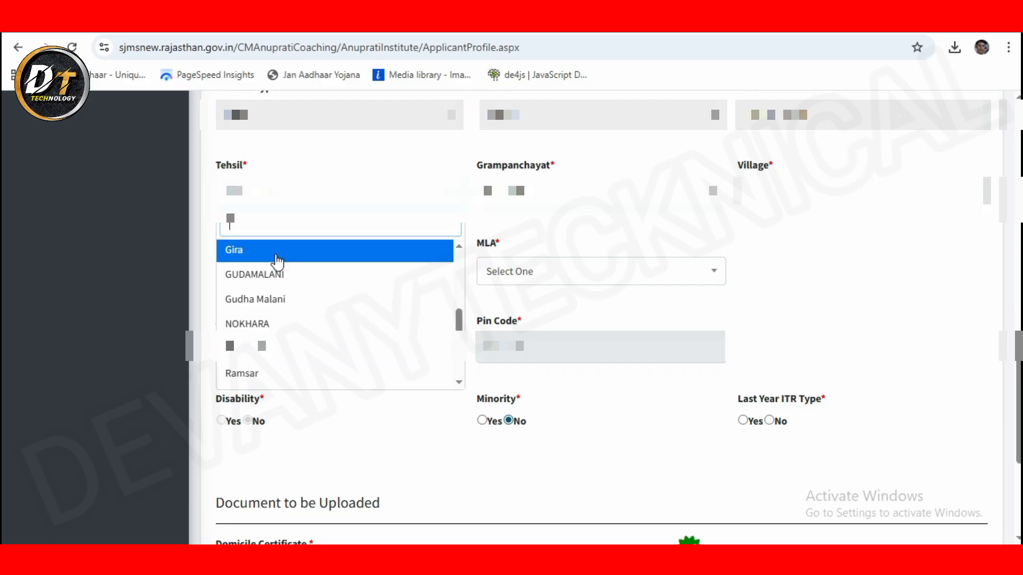
pyautogui.write('gad')
pyautogui.click(279, 257)
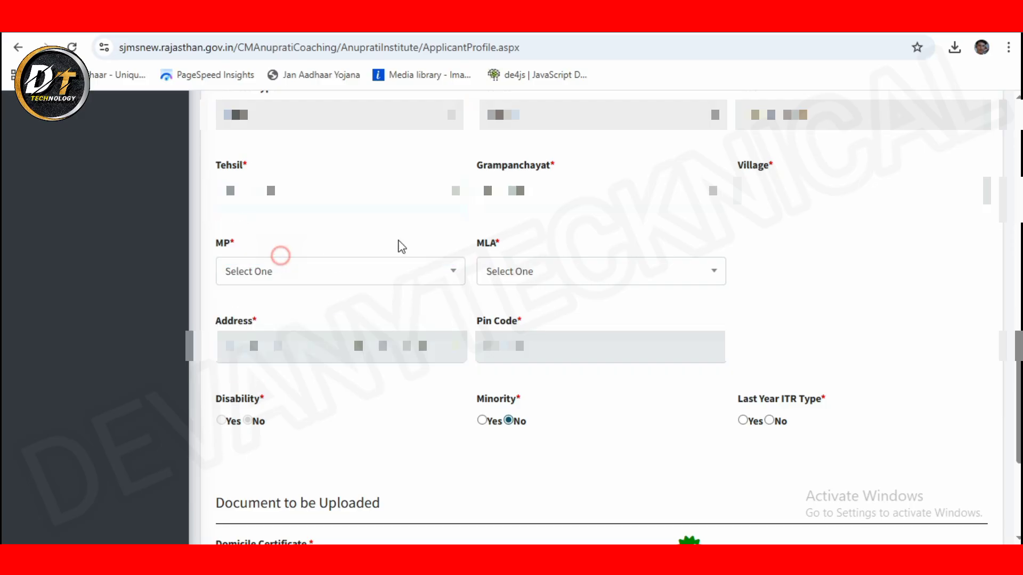
pyautogui.click(528, 193)
pyautogui.click(566, 254)
pyautogui.click(516, 196)
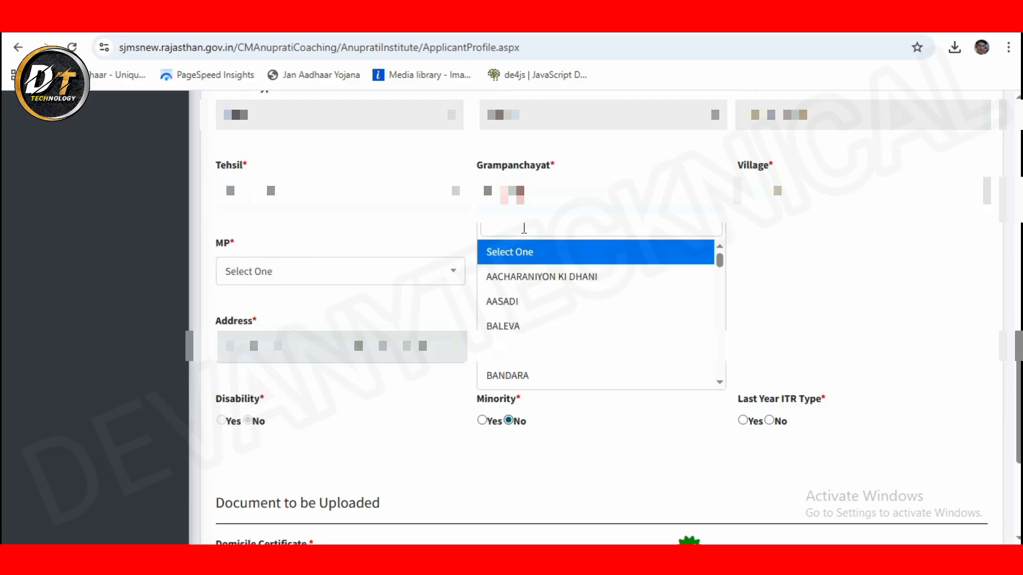
pyautogui.click(520, 378)
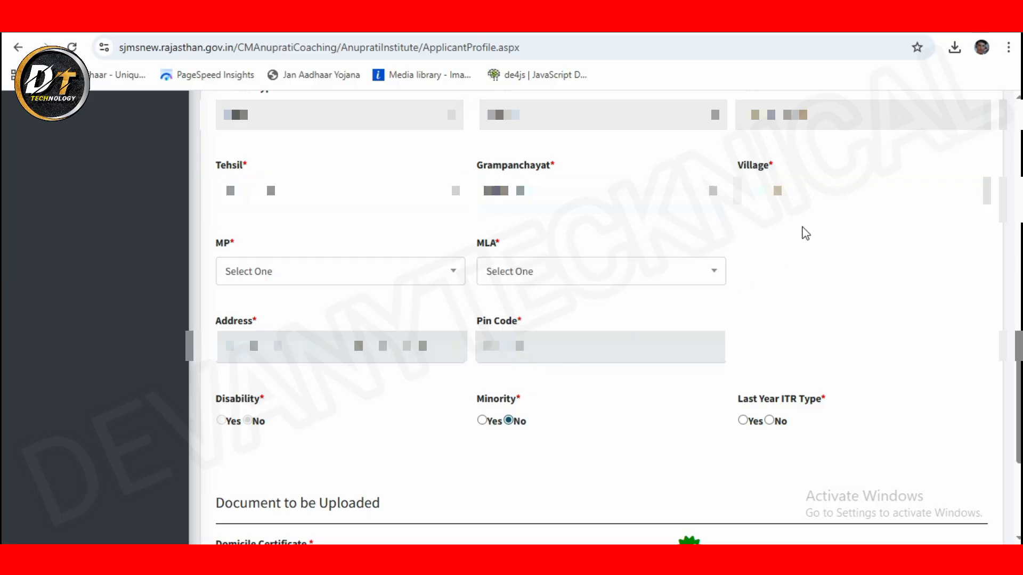
# Step: Pick the village, set MP seat Barmer and MLA seat Shiv, and answer No for last year's ITR
pyautogui.click(818, 199)
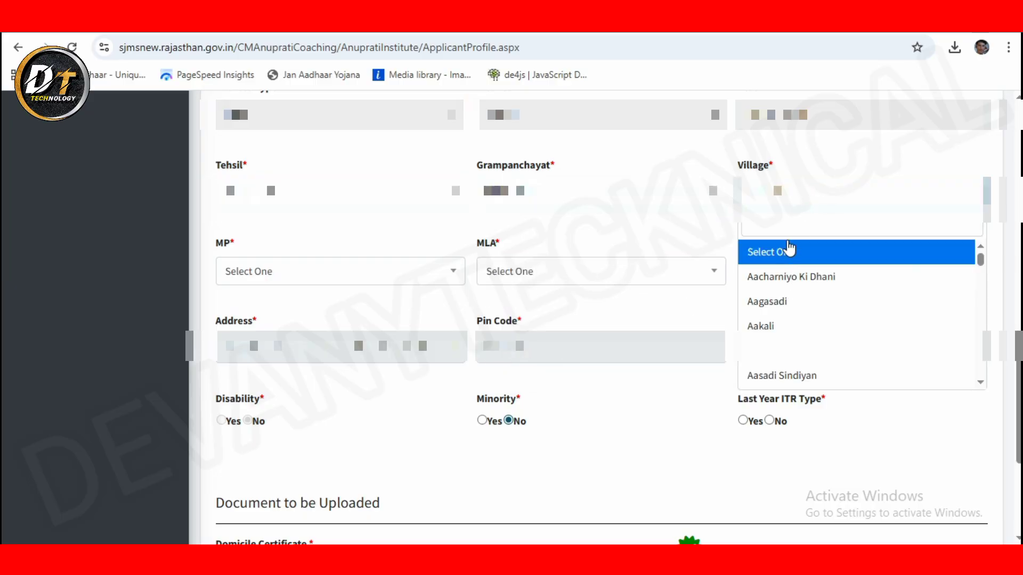
pyautogui.write('b')
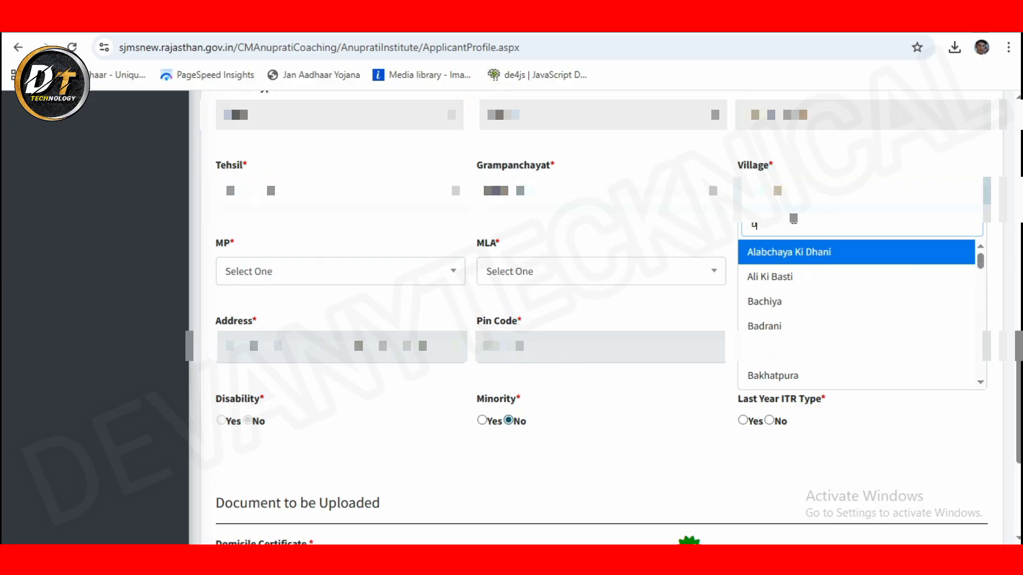
pyautogui.write('an')
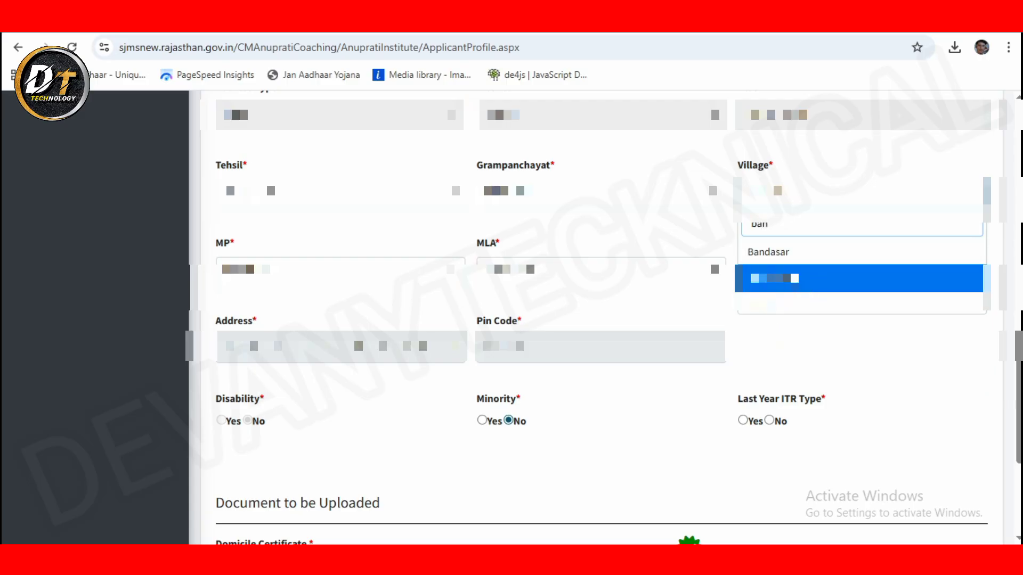
pyautogui.click(786, 278)
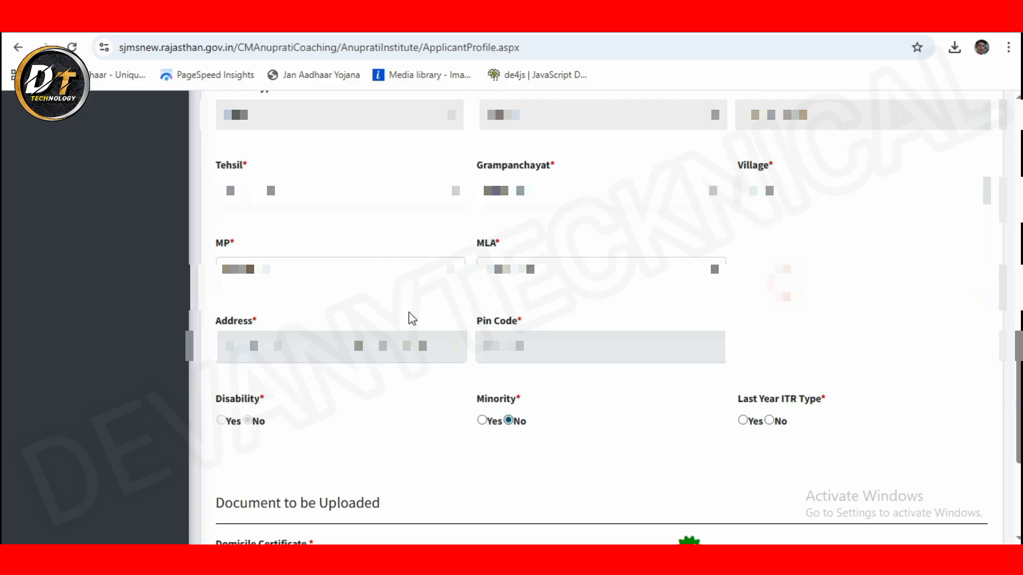
pyautogui.click(341, 287)
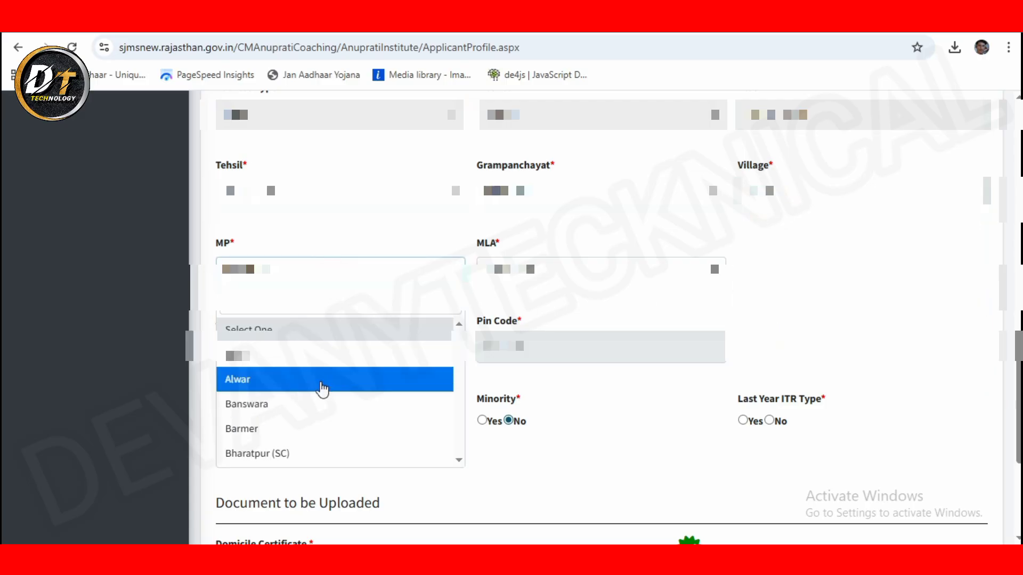
pyautogui.click(309, 429)
pyautogui.click(514, 281)
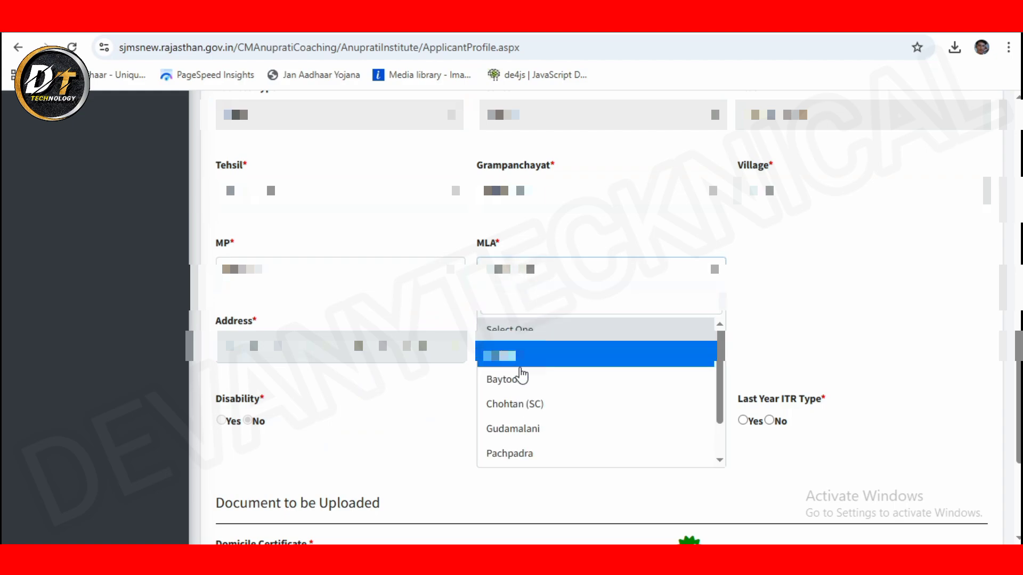
pyautogui.scroll(-1, 521, 454)
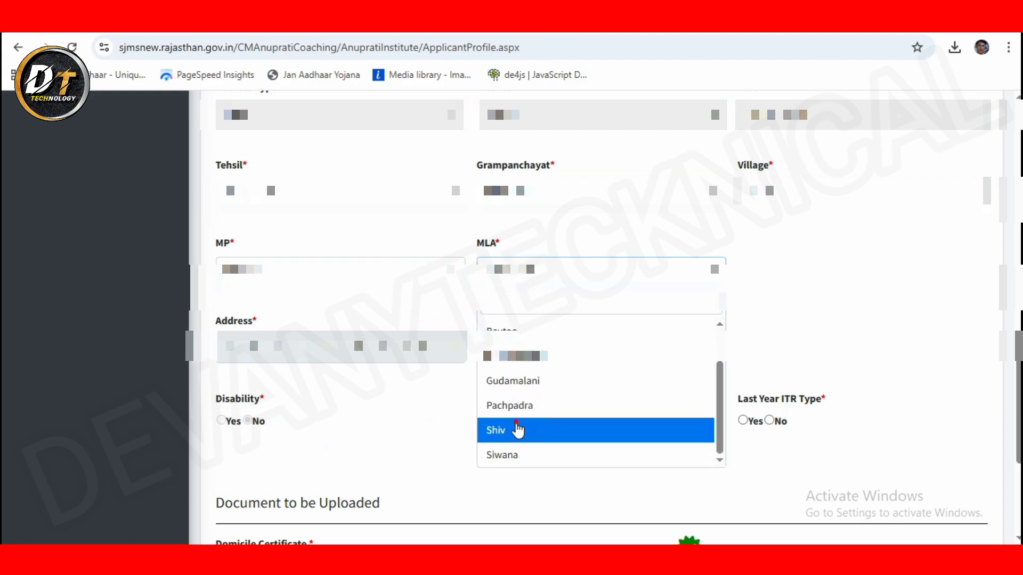
pyautogui.click(516, 430)
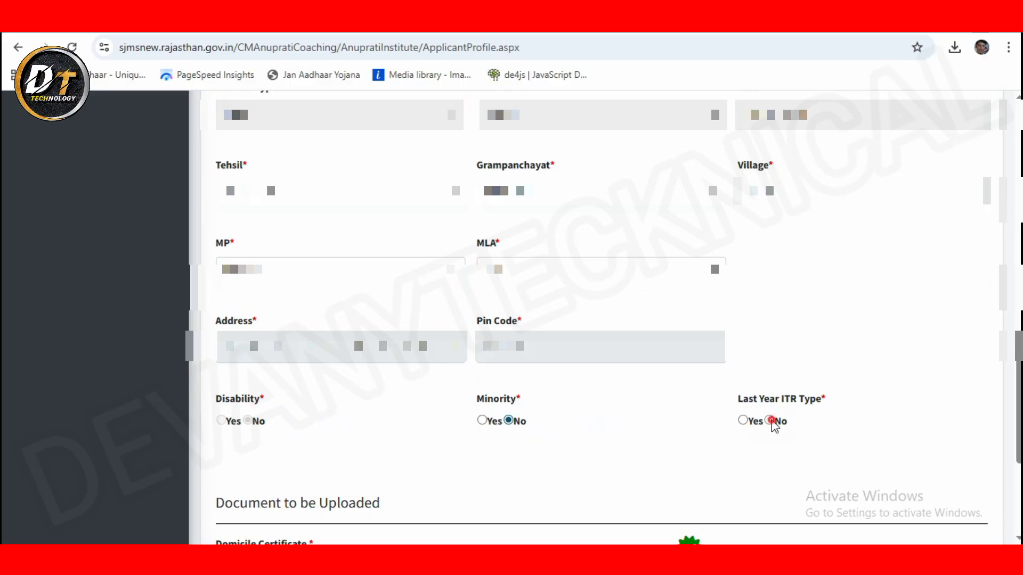
pyautogui.click(771, 421)
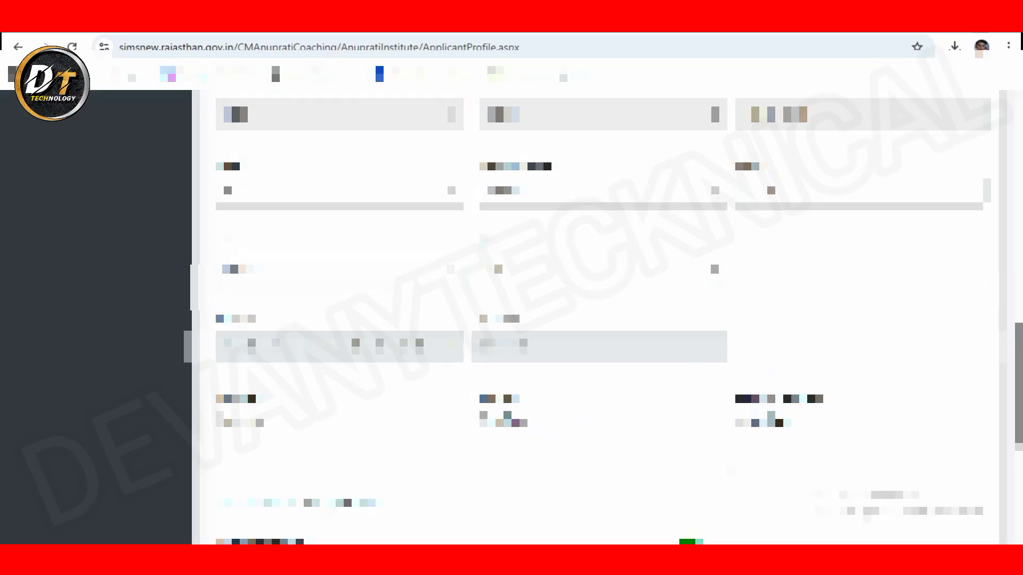
# Step: Download the Non Salaried Guardians Income Certificate Format PDF and check Chrome's recent downloads
pyautogui.scroll(-5, 701, 416)
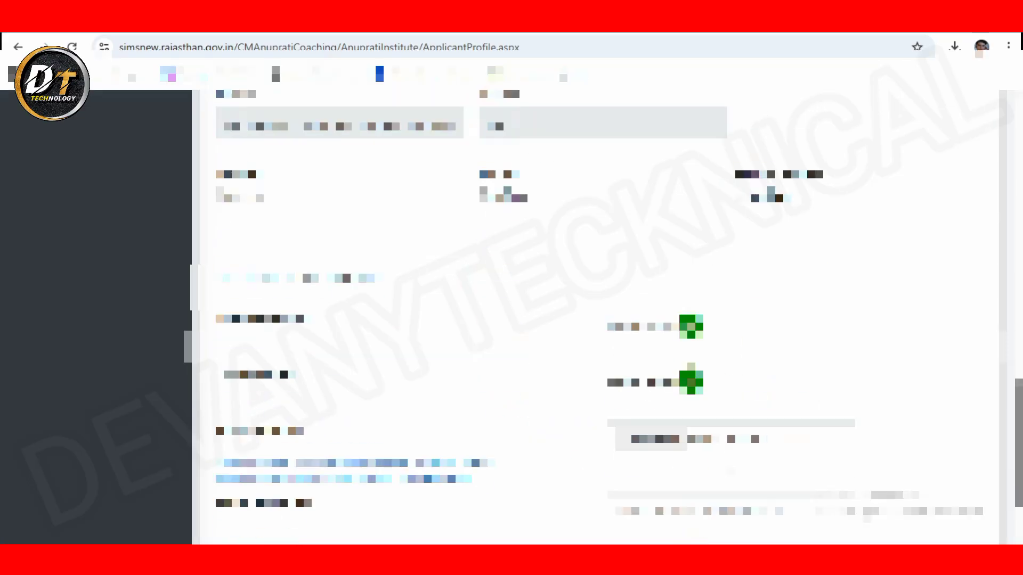
pyautogui.click(702, 422)
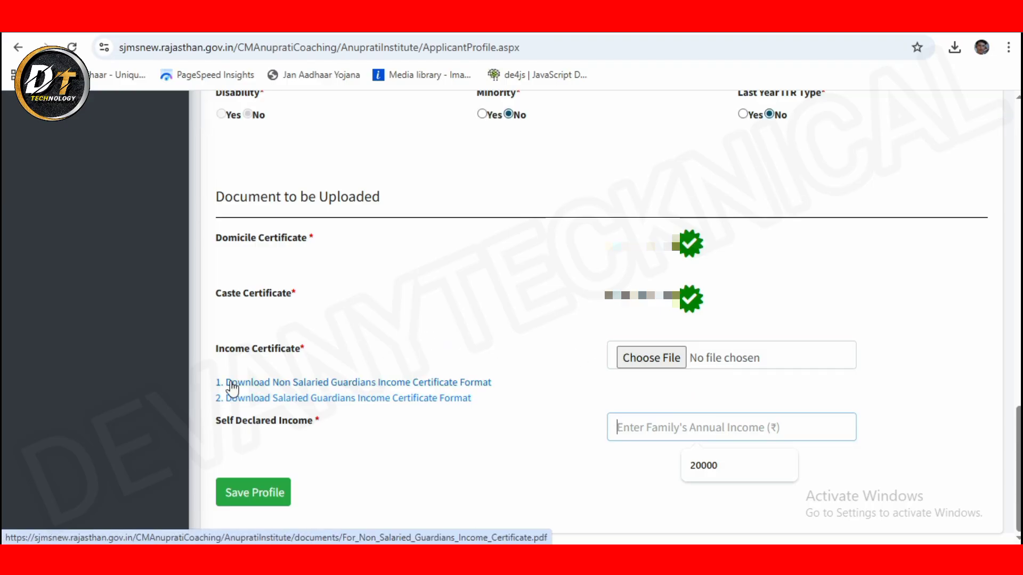
pyautogui.click(349, 387)
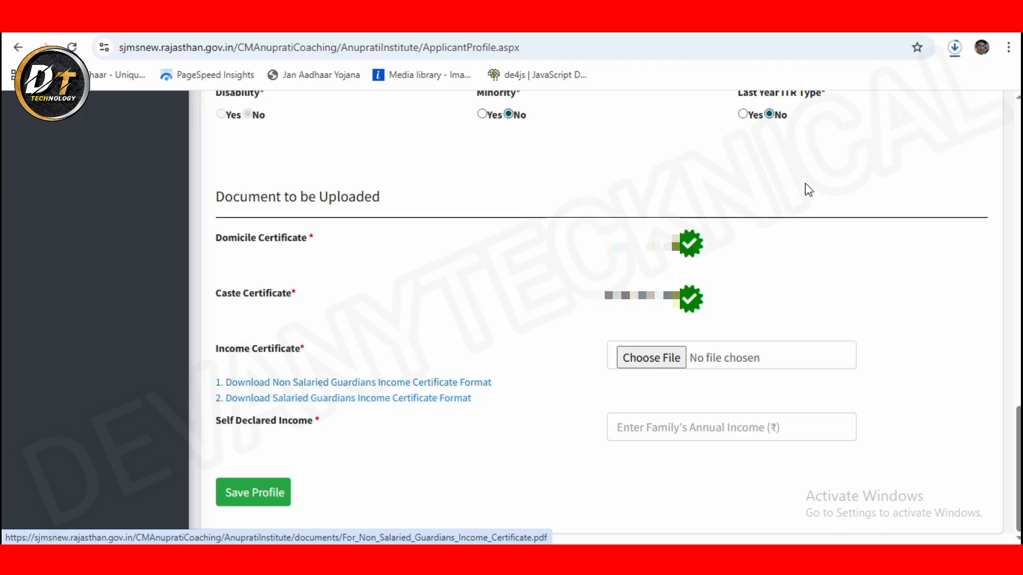
pyautogui.click(954, 46)
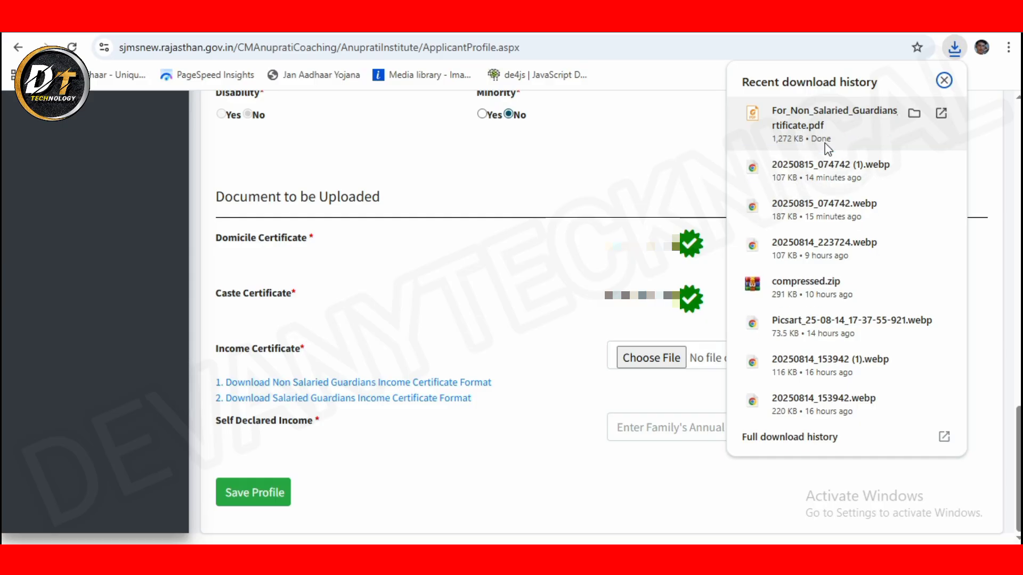
# Step: Open the downloaded non-salaried income certificate PDF and scroll through it
pyautogui.click(827, 148)
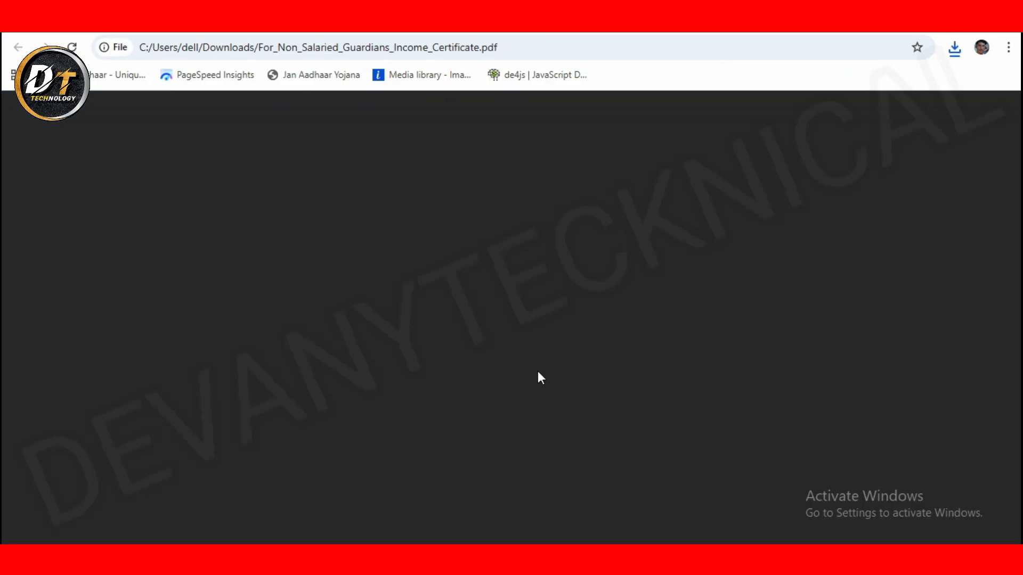
pyautogui.scroll(-10, 531, 414)
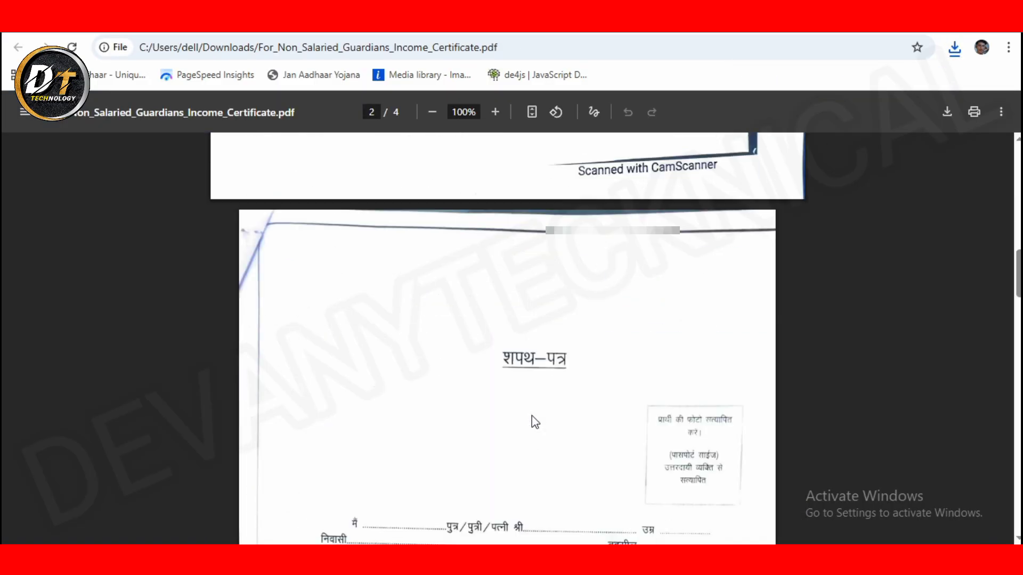
pyautogui.scroll(-15, 534, 420)
pyautogui.scroll(-10, 640, 406)
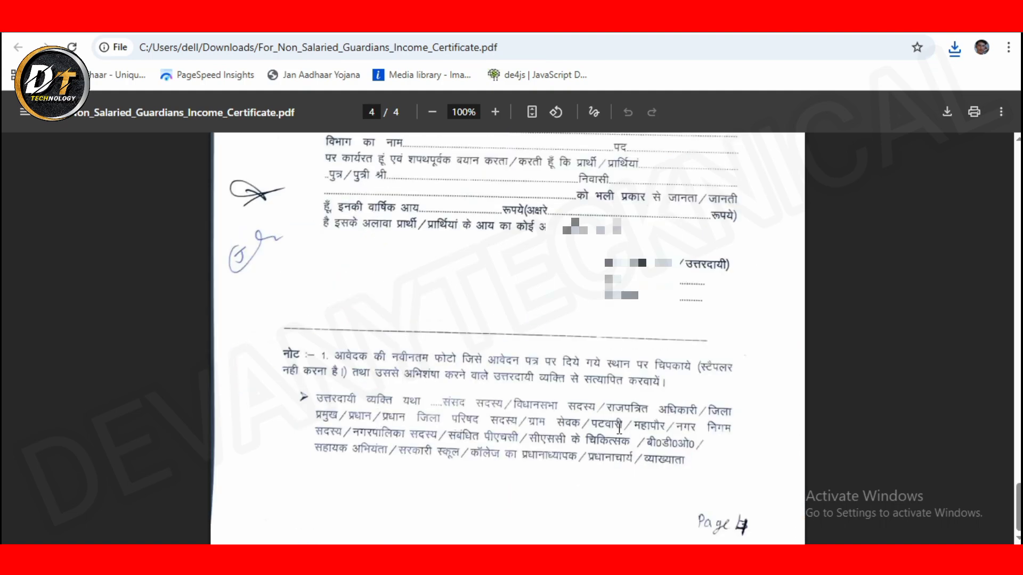
# Step: Download the salaried guardians income certificate format and read through its PDF
pyautogui.click(524, 31)
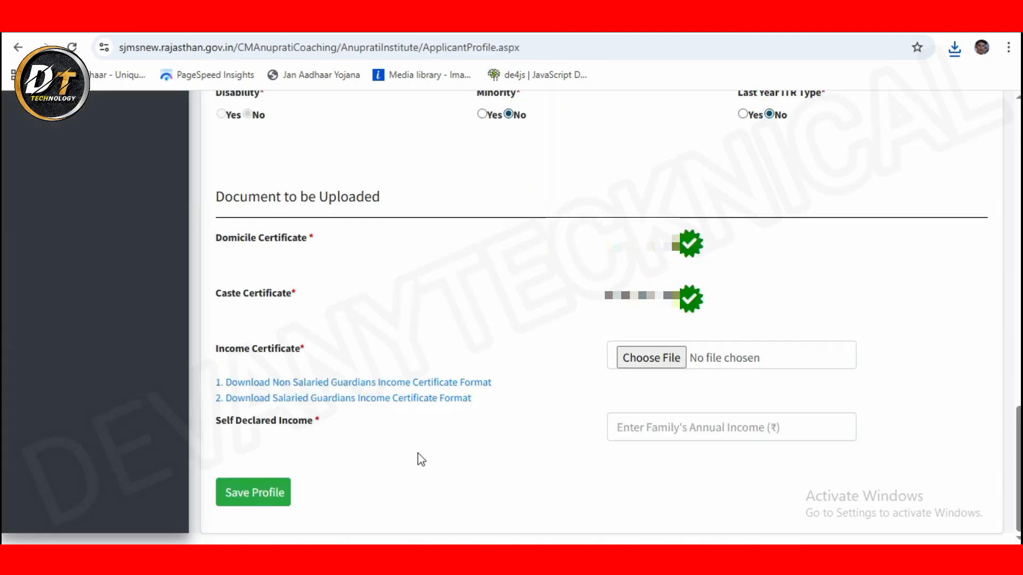
pyautogui.click(356, 403)
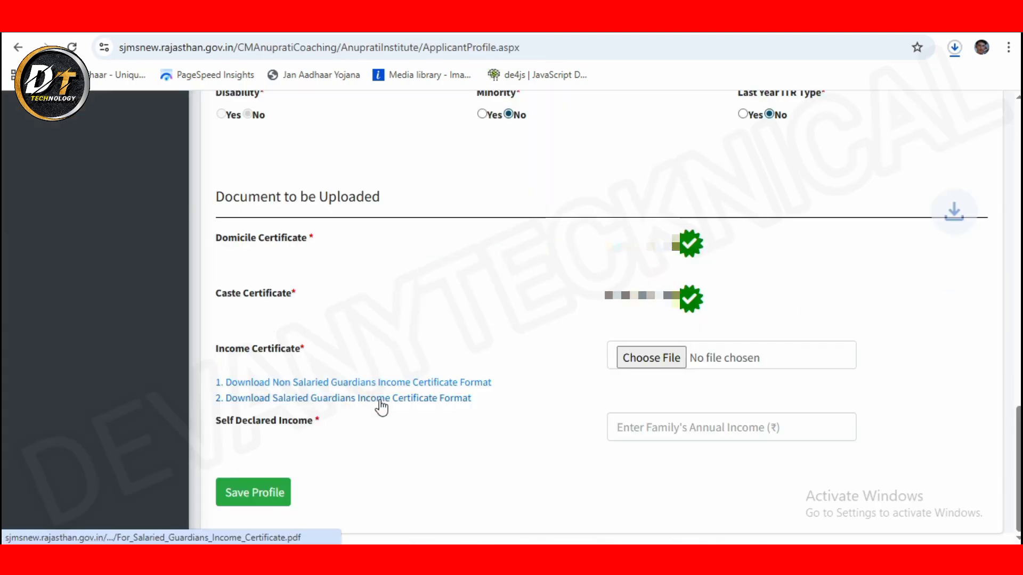
pyautogui.click(955, 48)
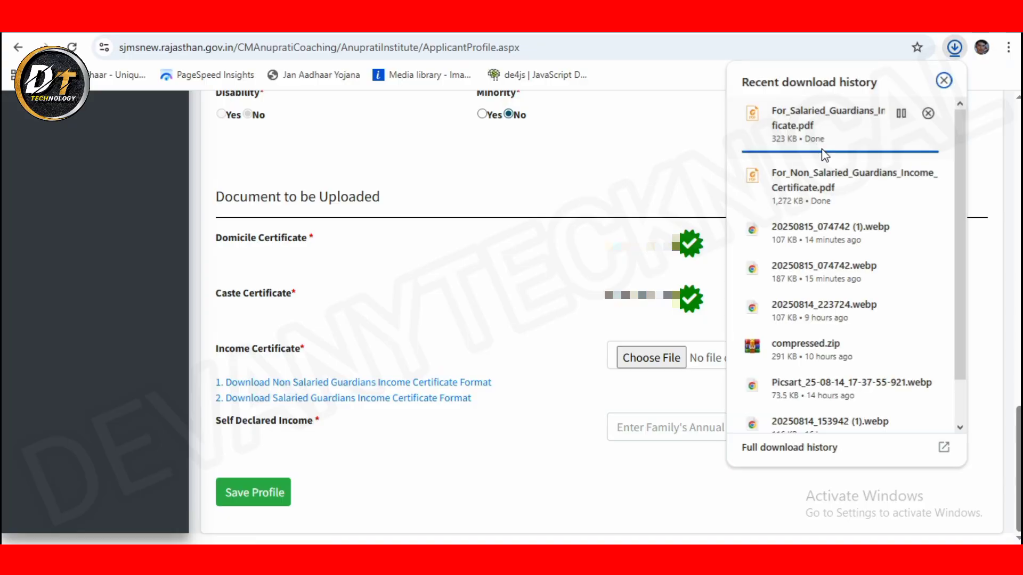
pyautogui.click(819, 133)
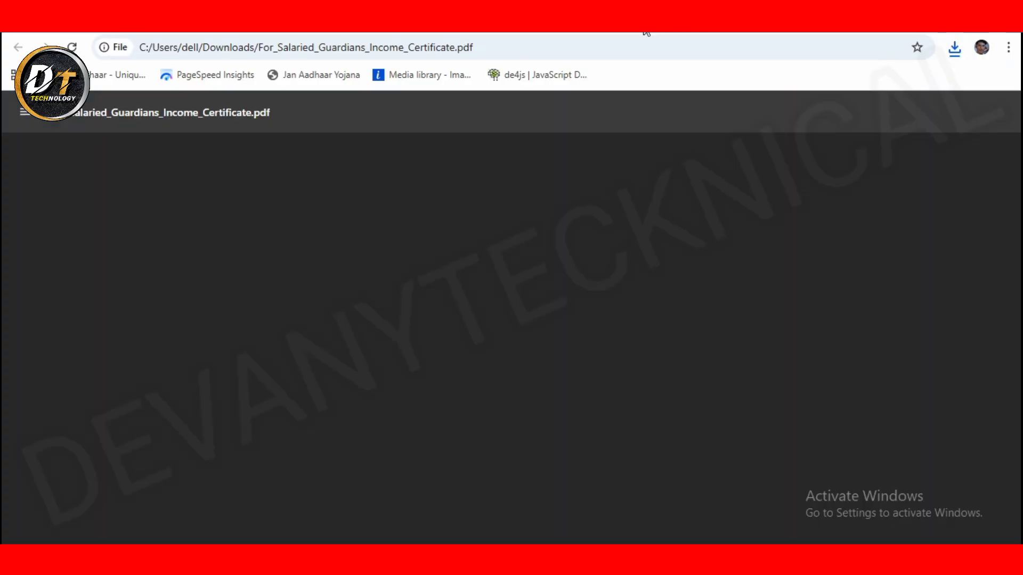
pyautogui.scroll(-5, 716, 262)
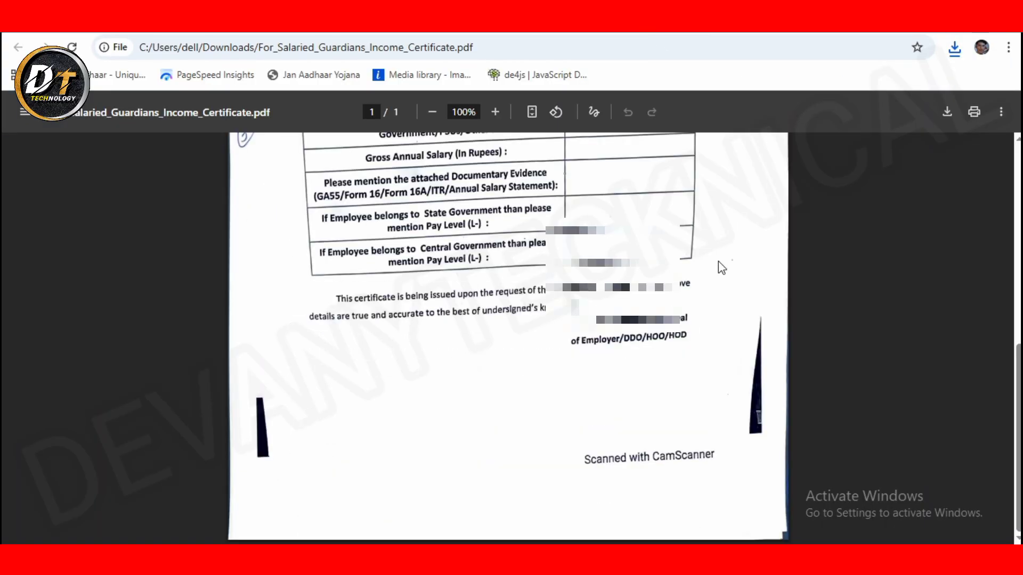
pyautogui.scroll(5, 657, 205)
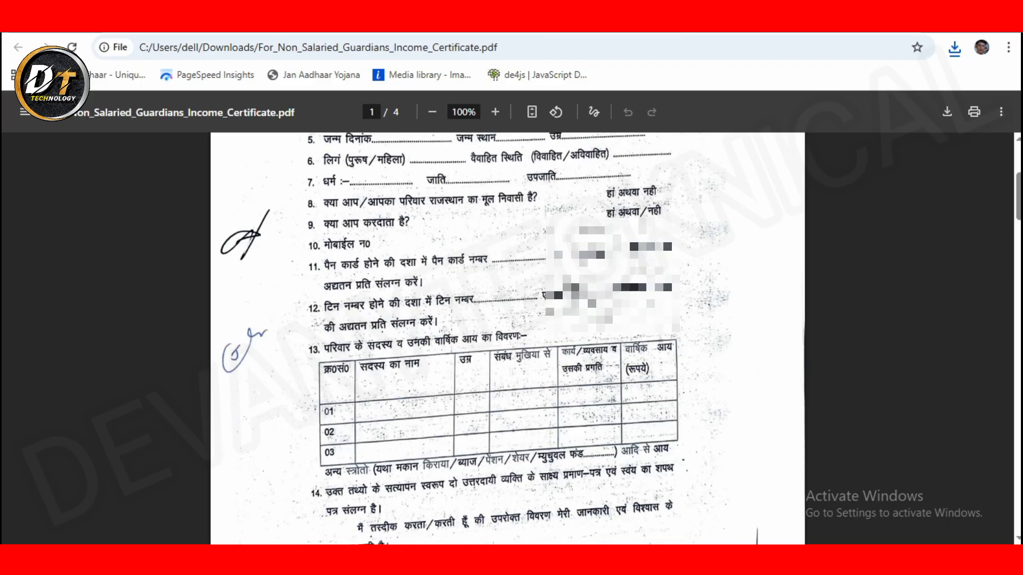
pyautogui.scroll(-5, 508, 338)
pyautogui.scroll(10, 508, 338)
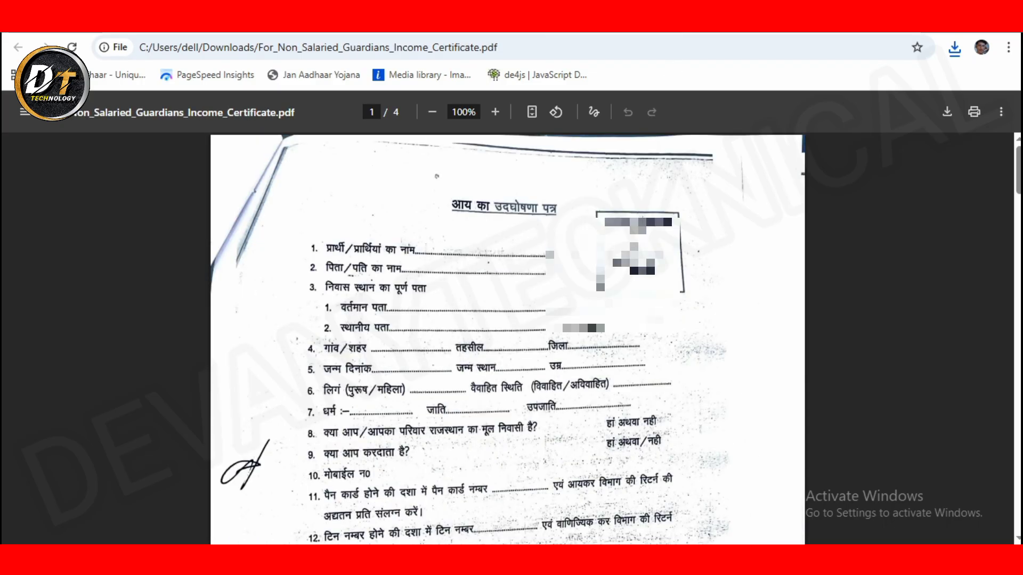
# Step: Attach the income certificate, enter 85000 as self-declared income, and save the applicant profile
pyautogui.click(574, 34)
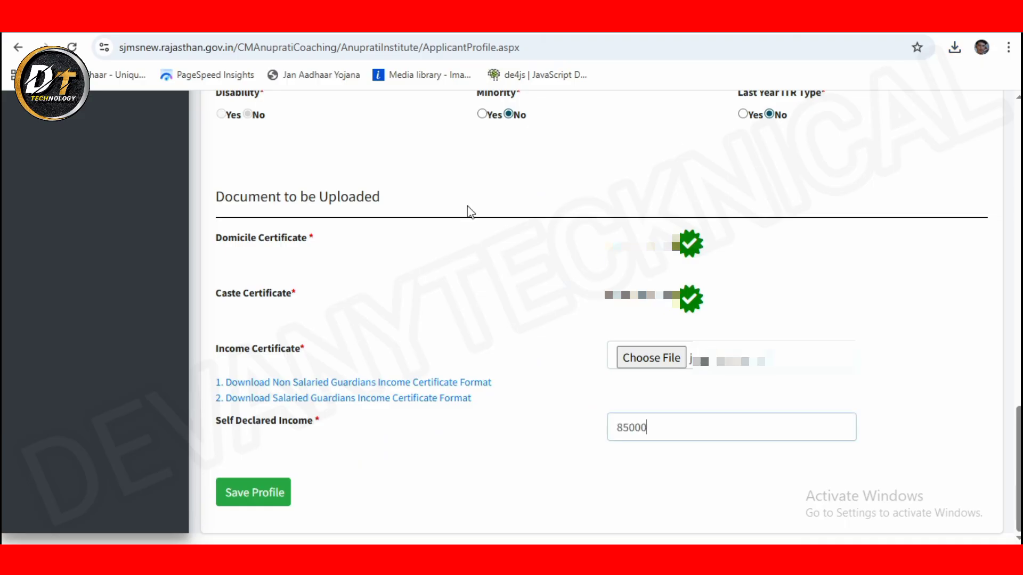
pyautogui.click(251, 495)
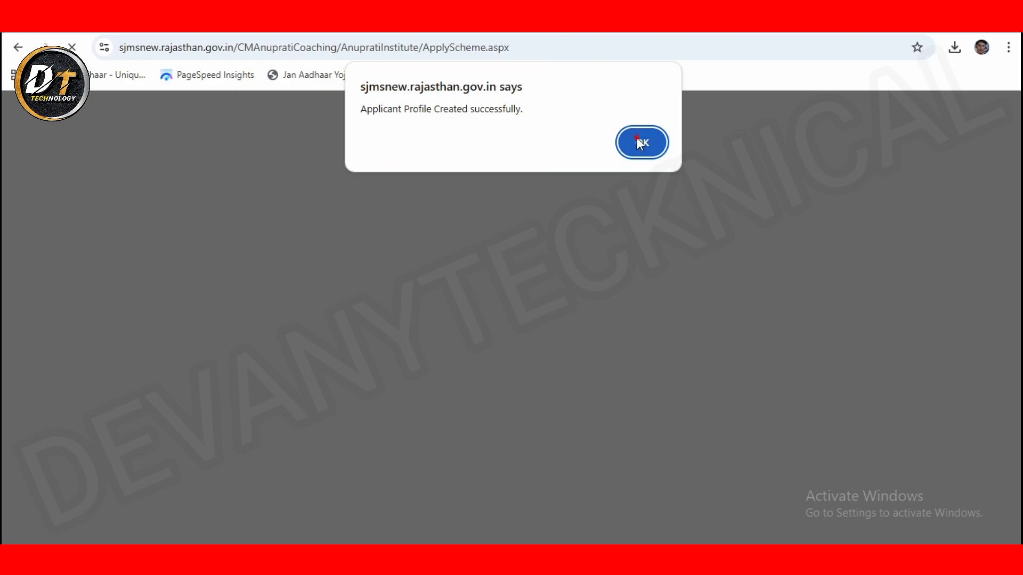
# Step: Acknowledge the profile-created alert, apply for the Anuprati Coaching Scheme, review the details, and proceed
pyautogui.click(636, 158)
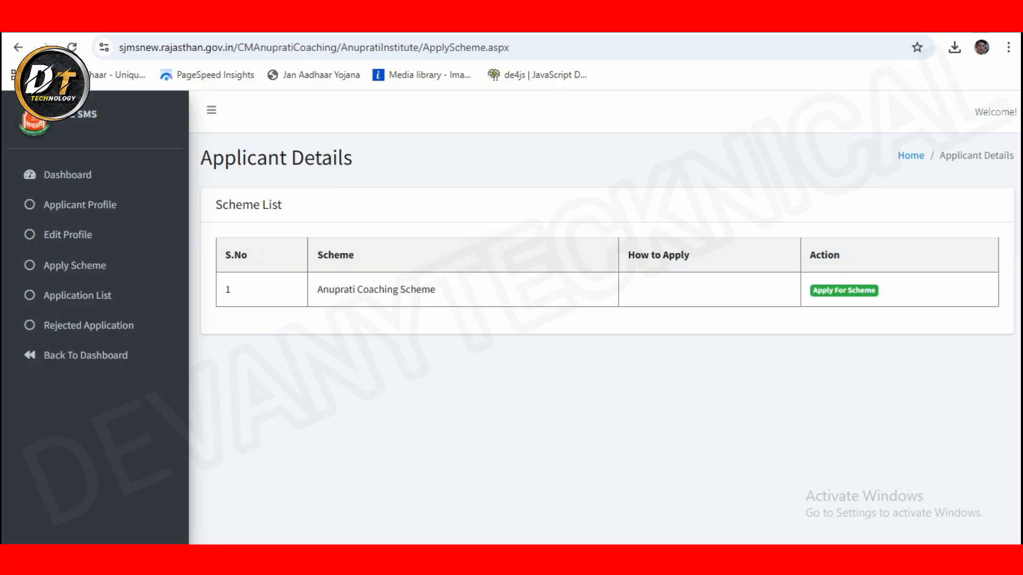
pyautogui.click(827, 294)
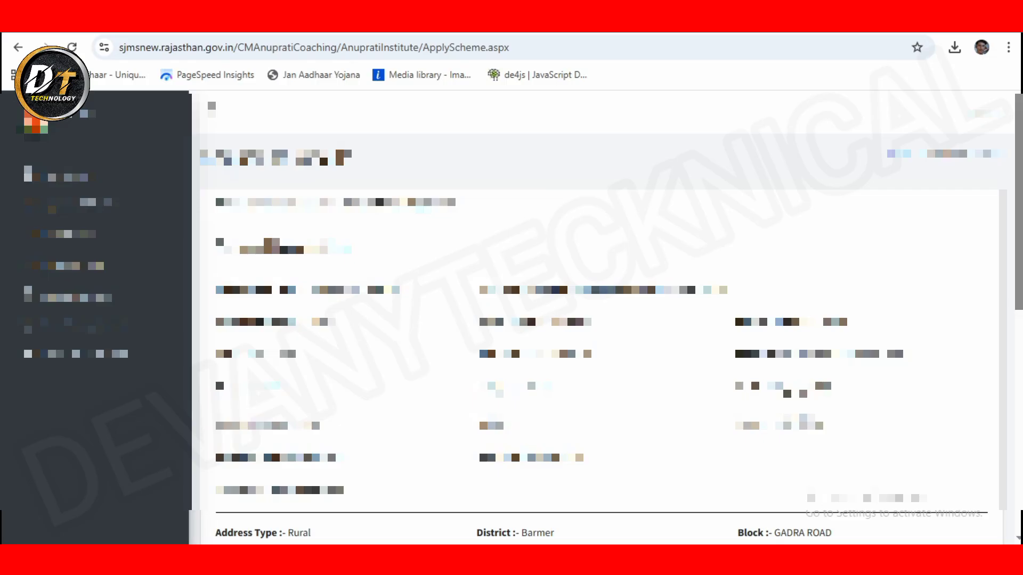
pyautogui.scroll(-4, 602, 320)
pyautogui.scroll(-5, 602, 319)
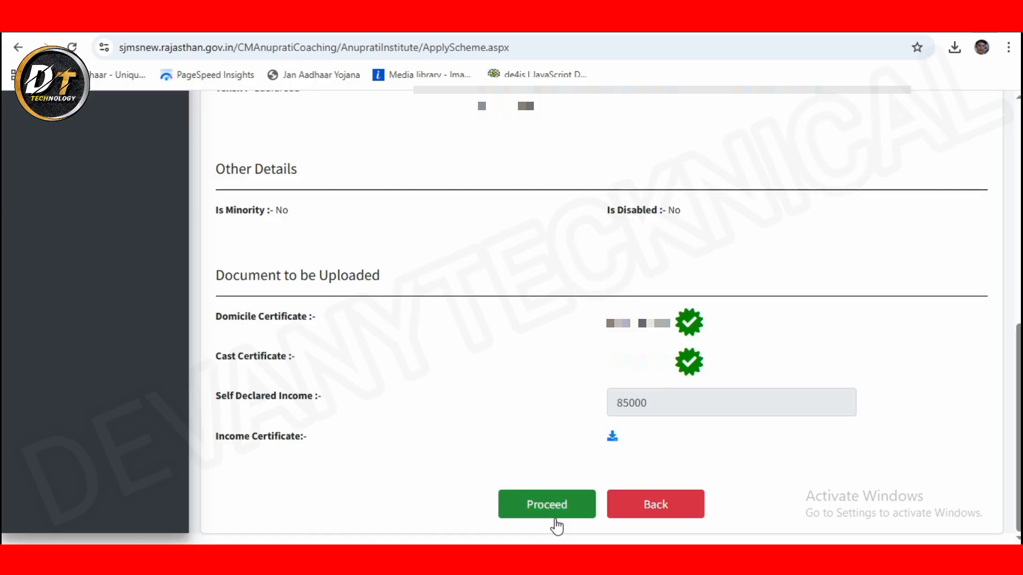
pyautogui.click(557, 526)
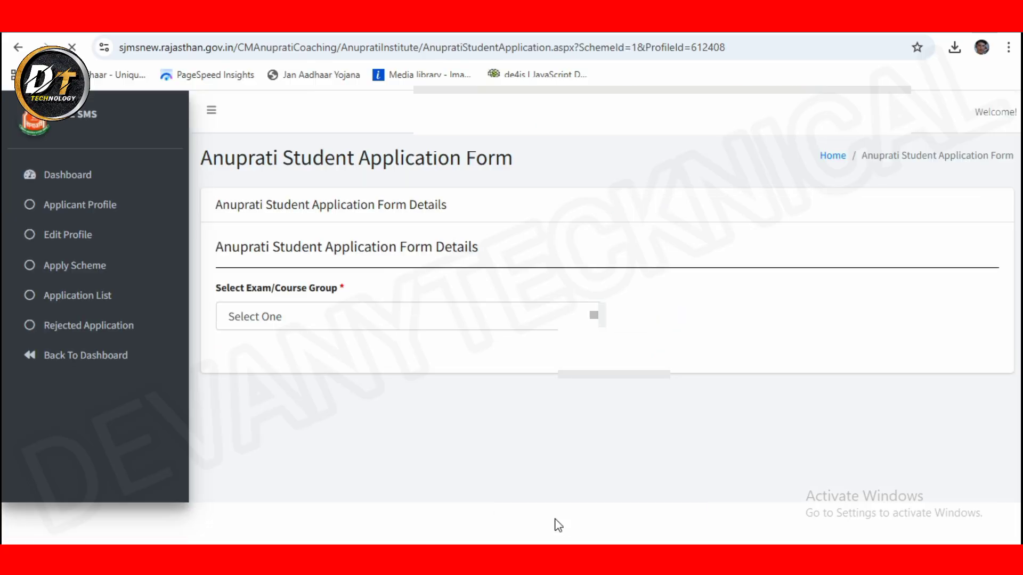
# Step: Select the RSSB (PATWARI/JUNIOR ASSISTANT/PAY LEVEL 5 TO PAY LEVEL 9) EXAMS group
pyautogui.click(444, 324)
pyautogui.scroll(-5, 458, 473)
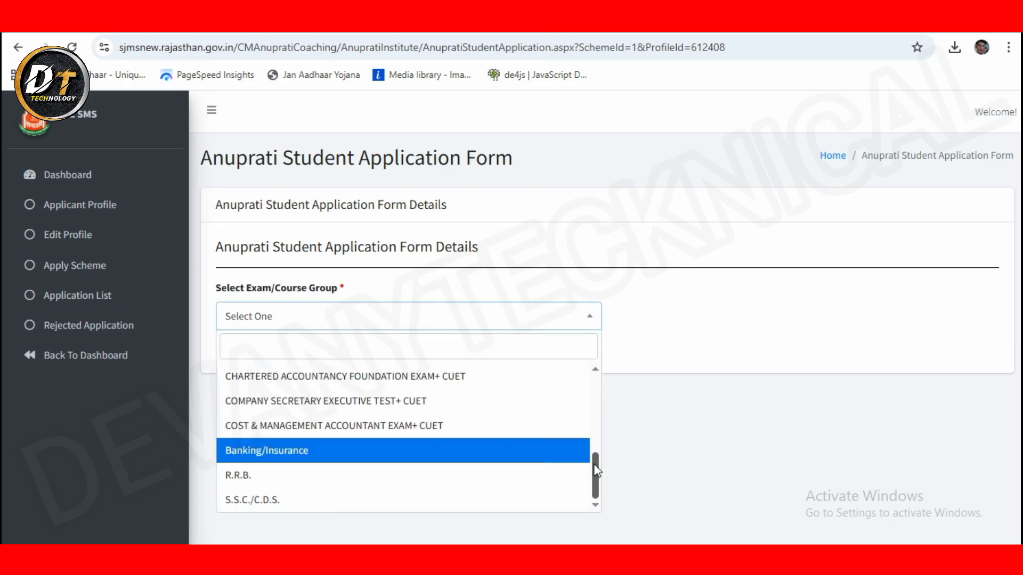
pyautogui.moveTo(601, 467); pyautogui.dragTo(606, 385)
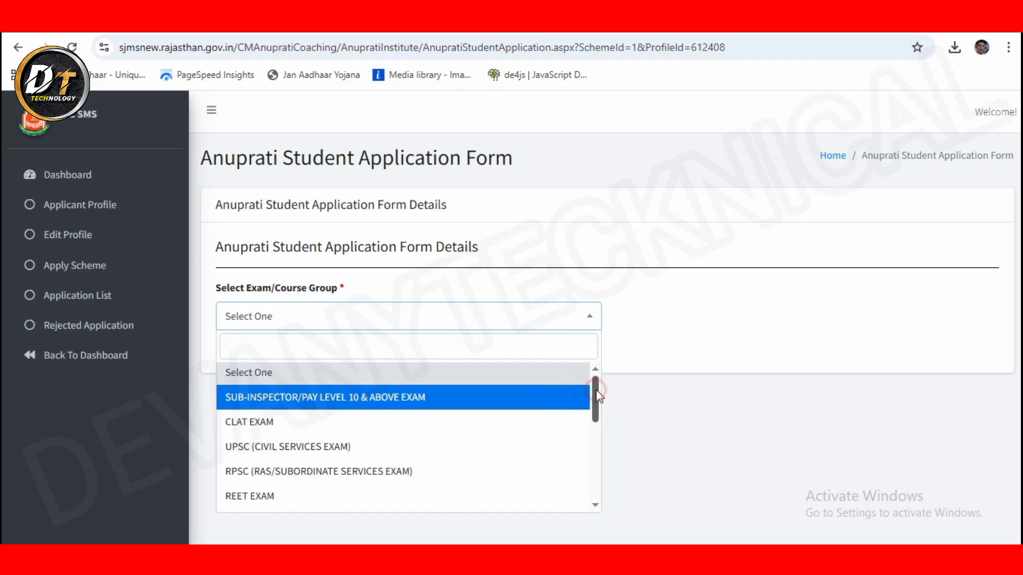
pyautogui.moveTo(600, 401); pyautogui.dragTo(625, 479)
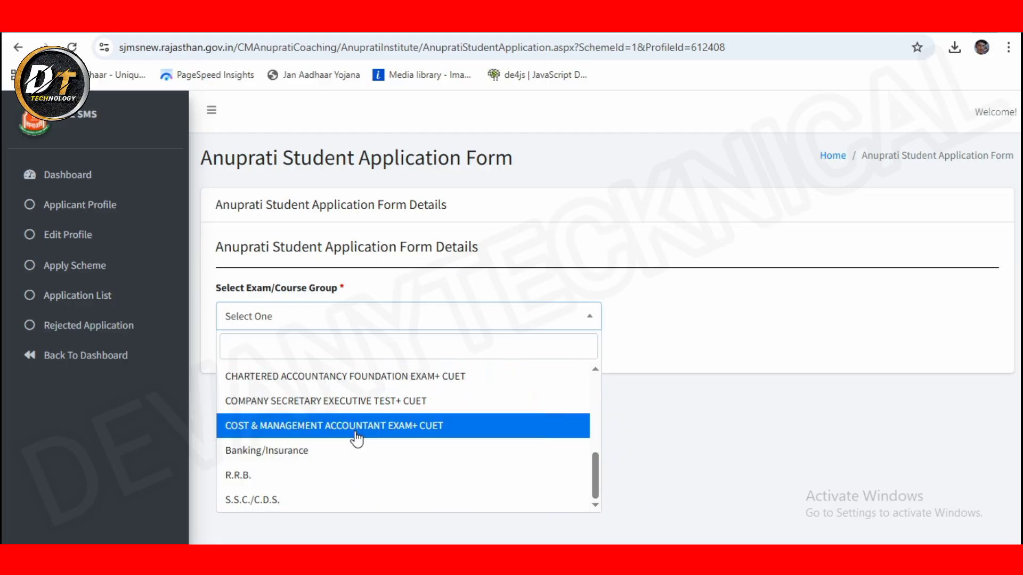
pyautogui.scroll(5, 356, 437)
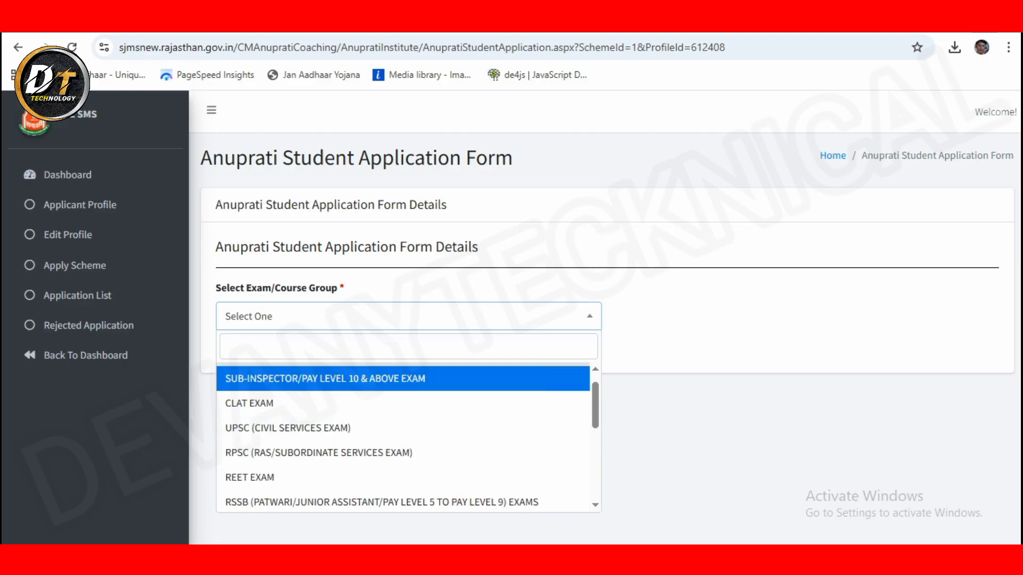
pyautogui.click(381, 502)
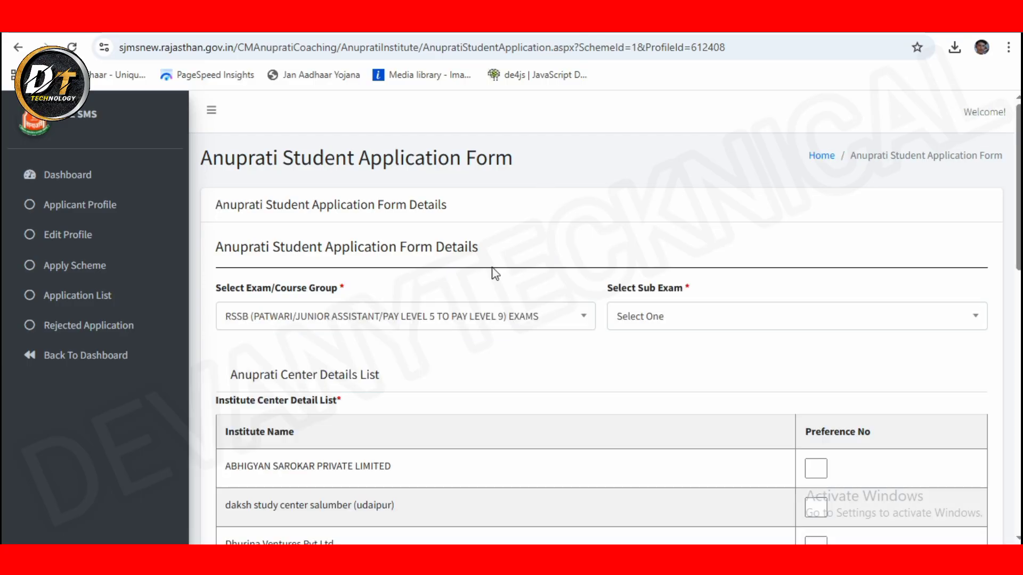
# Step: Choose PAY LEVEL 5 TO PAY LEVEL 9 EXAMS as the sub exam
pyautogui.click(242, 317)
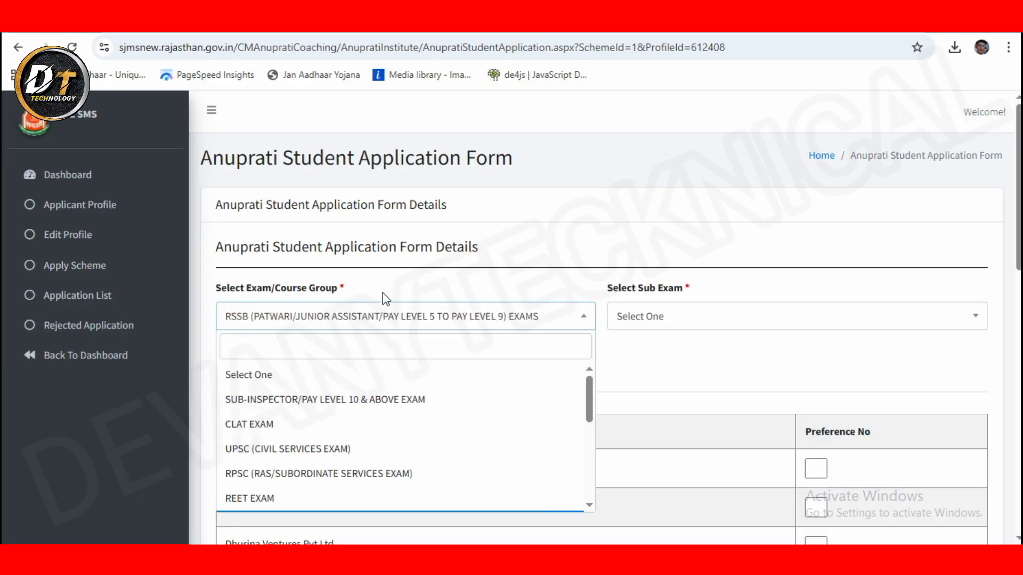
pyautogui.click(651, 317)
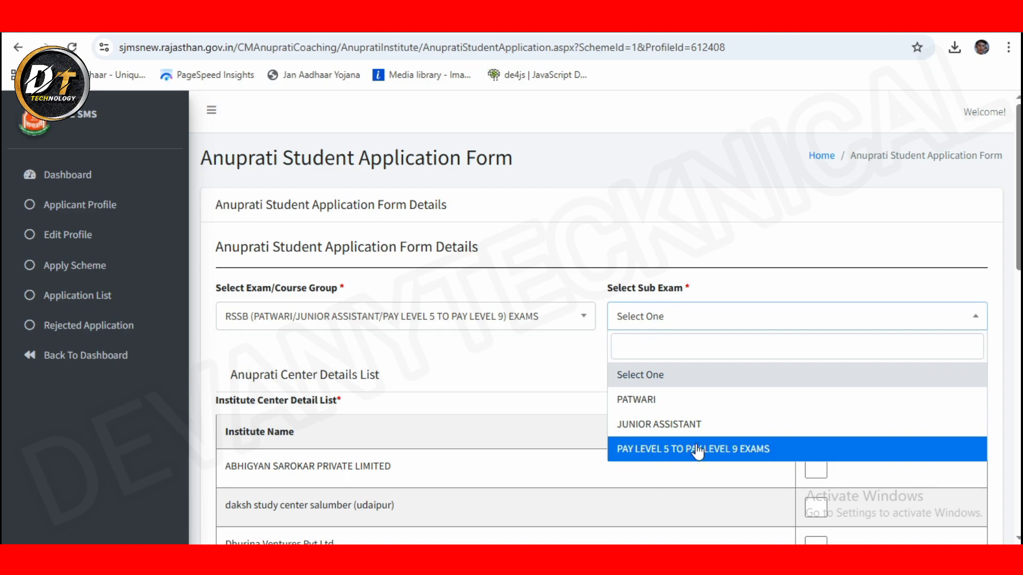
pyautogui.click(732, 450)
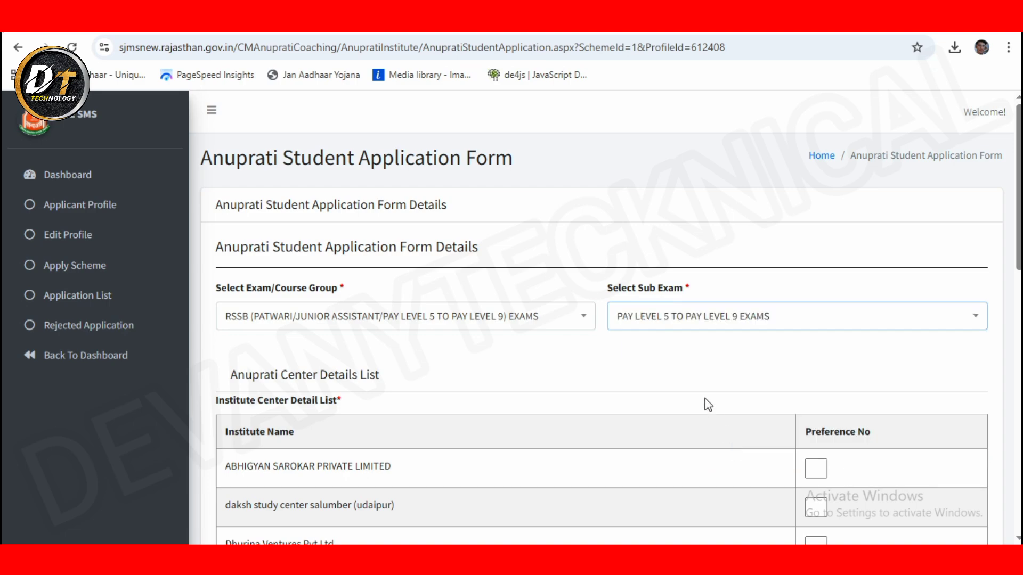
pyautogui.click(647, 317)
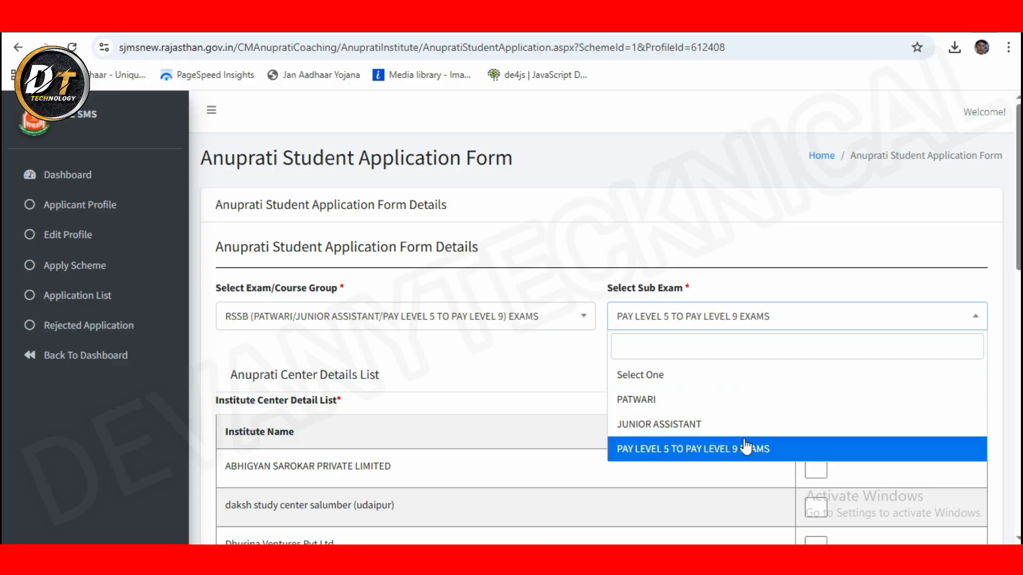
# Step: Give UTKARSH preference 1, daksh study center 2 and ABHIGYAN 3
pyautogui.click(541, 358)
pyautogui.scroll(-4, 567, 432)
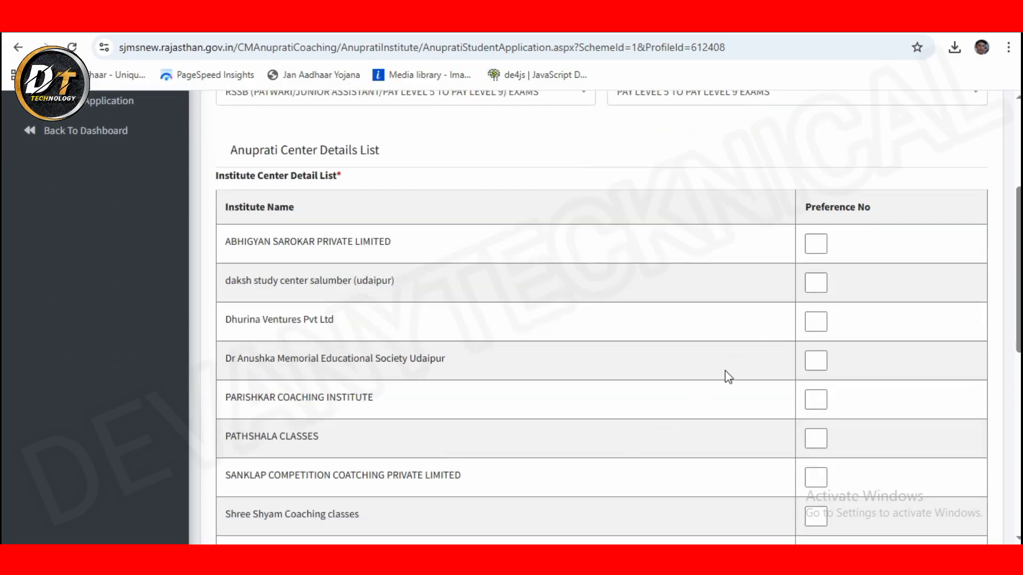
pyautogui.scroll(-6, 729, 378)
pyautogui.scroll(2, 726, 371)
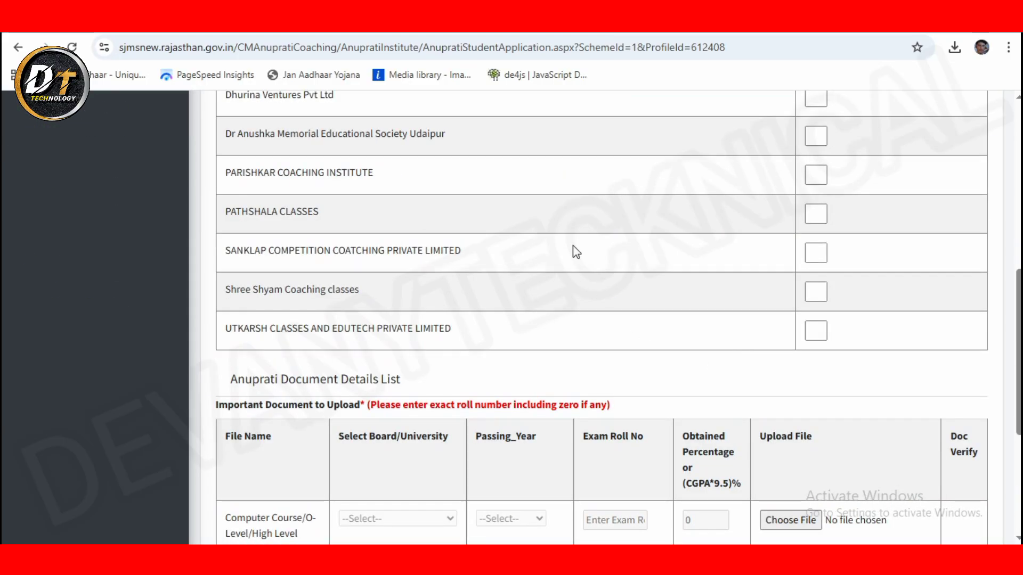
pyautogui.scroll(4, 522, 251)
pyautogui.scroll(-3, 1018, 277)
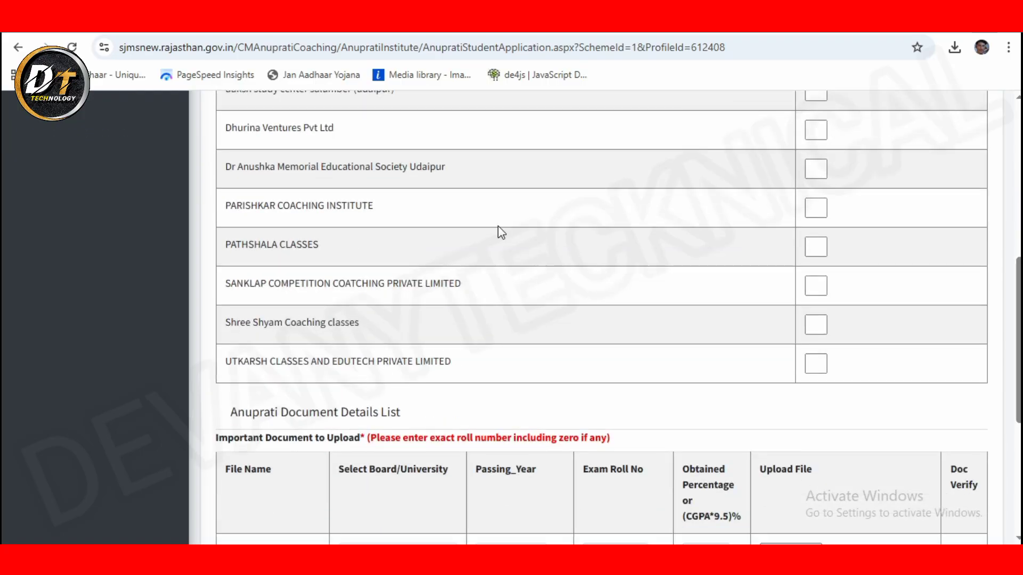
pyautogui.scroll(5, 501, 230)
pyautogui.scroll(-6, 503, 231)
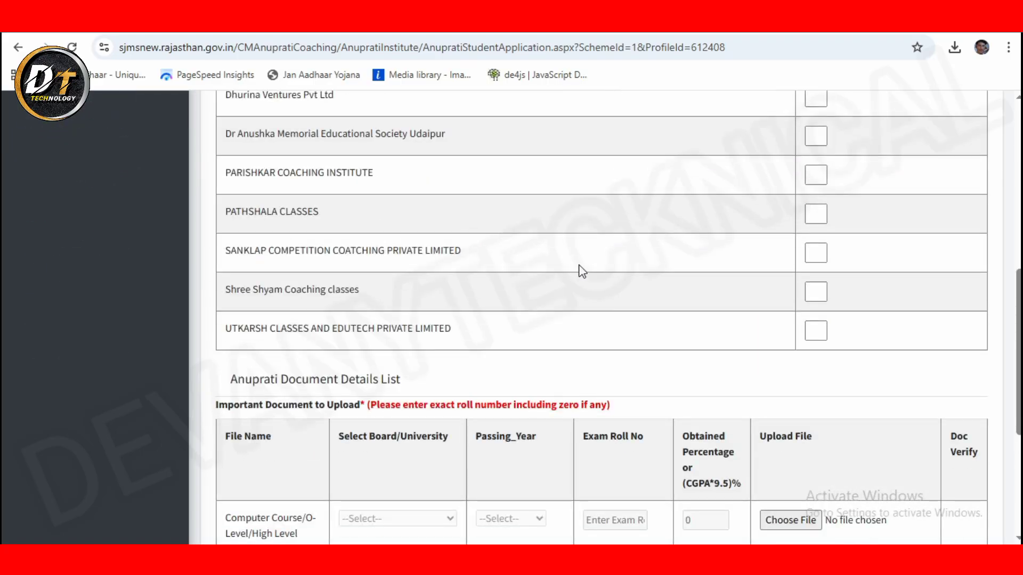
pyautogui.click(813, 329)
pyautogui.write('1')
pyautogui.scroll(4, 690, 266)
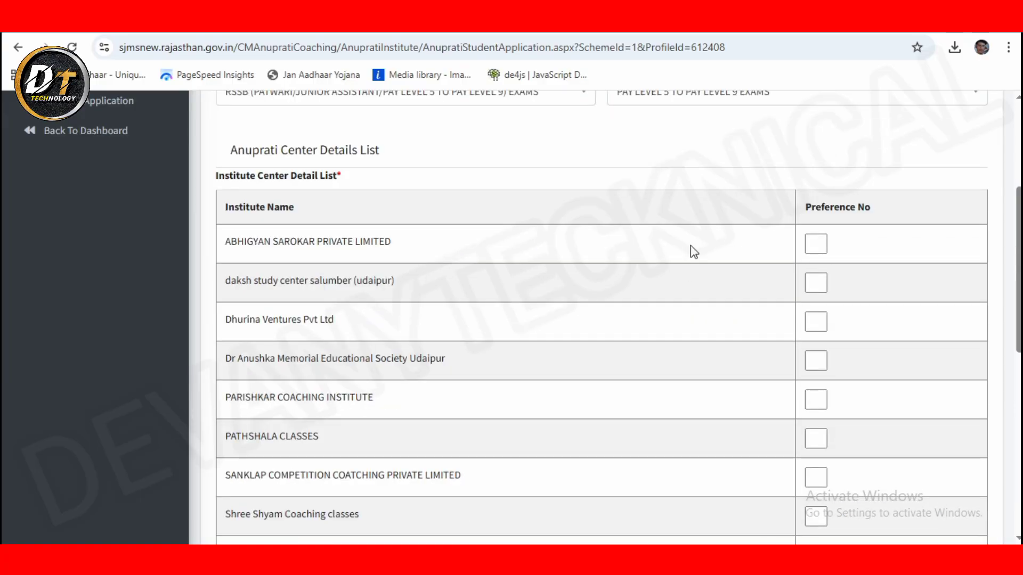
pyautogui.click(813, 276)
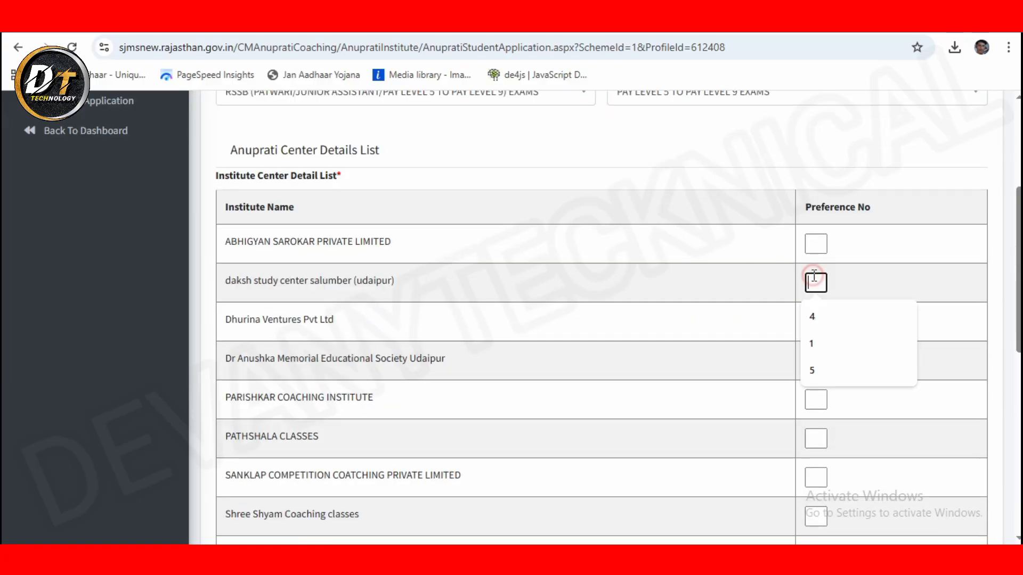
pyautogui.click(817, 245)
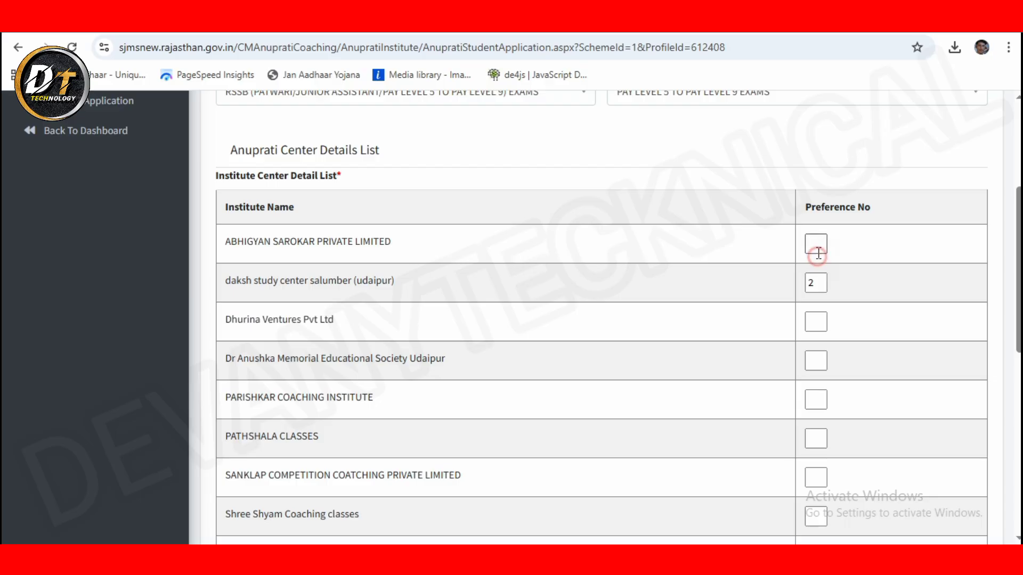
pyautogui.write('3')
# Step: Set preferences 4 for Dhurina Ventures, 5 for Dr Anushka and 6 for SANKLAP
pyautogui.click(815, 321)
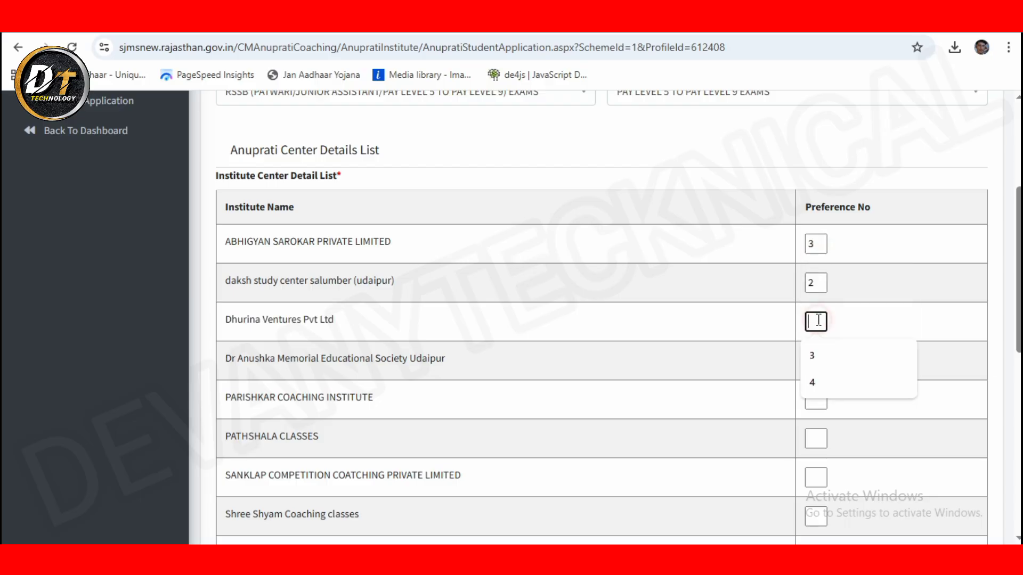
pyautogui.write('4')
pyautogui.click(812, 365)
pyautogui.write('5')
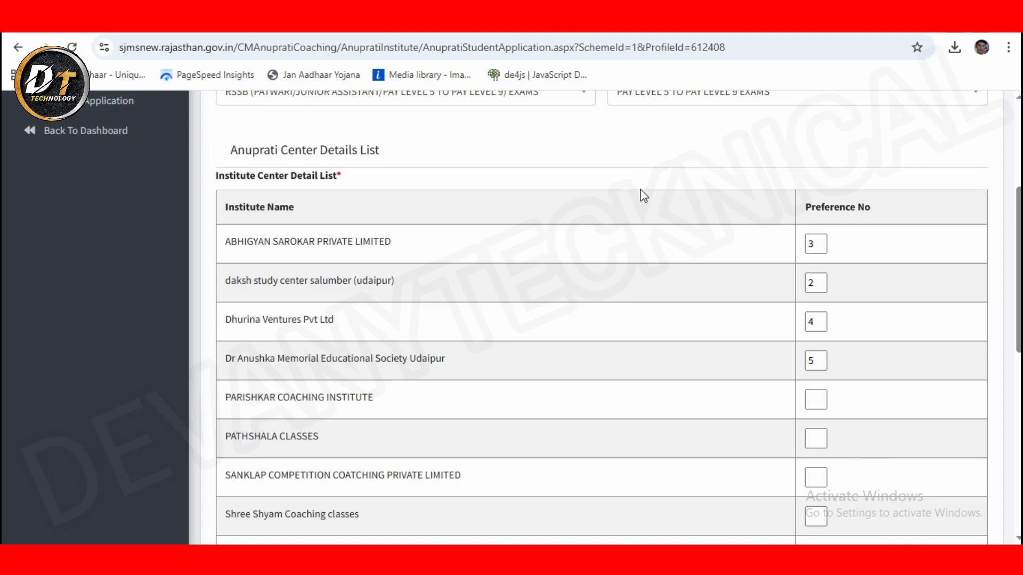
pyautogui.click(816, 399)
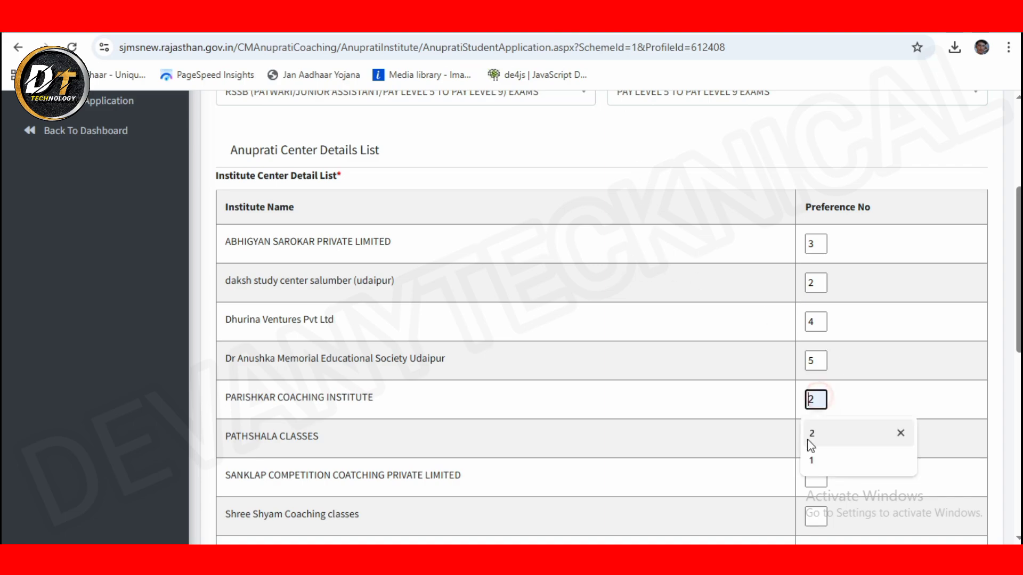
pyautogui.click(650, 432)
pyautogui.click(809, 482)
pyautogui.write('6')
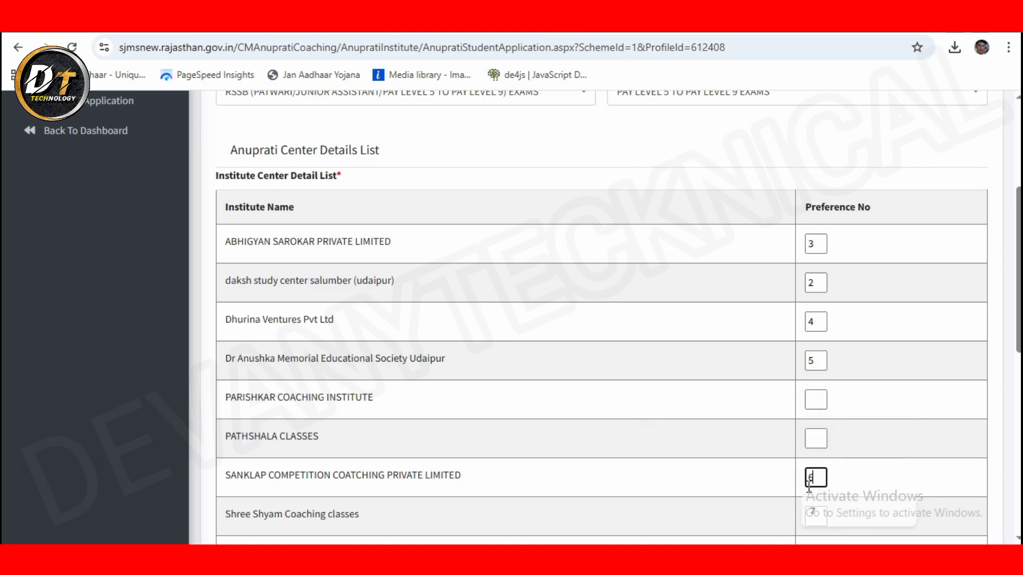
# Step: Set PARISHKAR to 7, Shree Shyam Coaching classes to 8 and PATHSHALA CLASSES to 9
pyautogui.click(807, 399)
pyautogui.write('7')
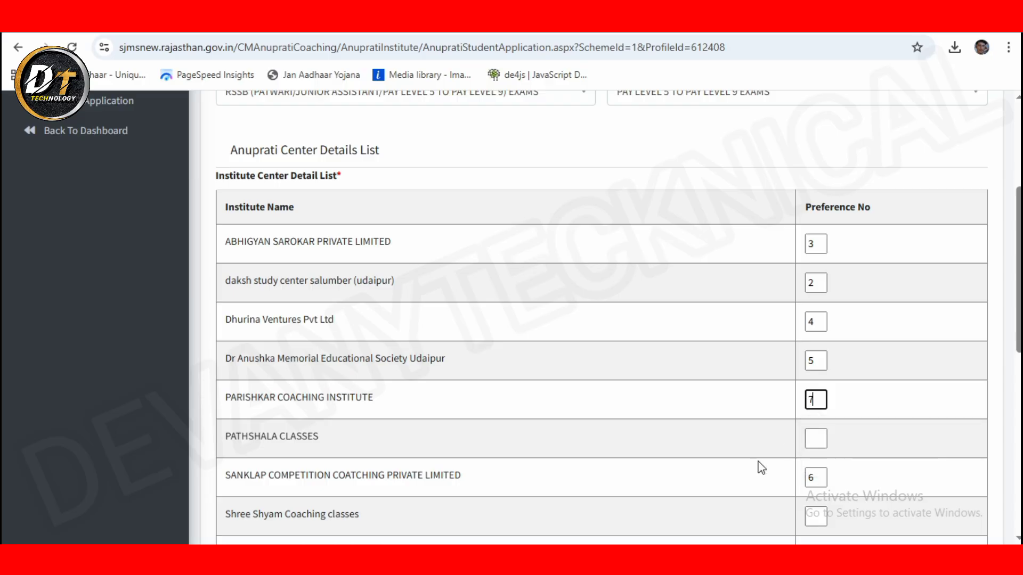
pyautogui.scroll(-4, 759, 468)
pyautogui.click(816, 293)
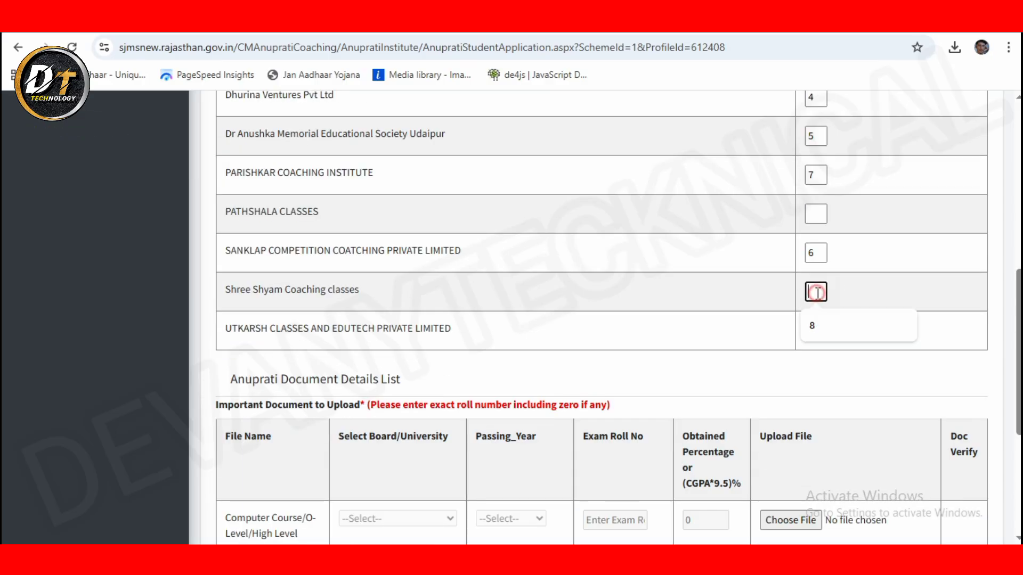
pyautogui.write('8')
pyautogui.click(821, 220)
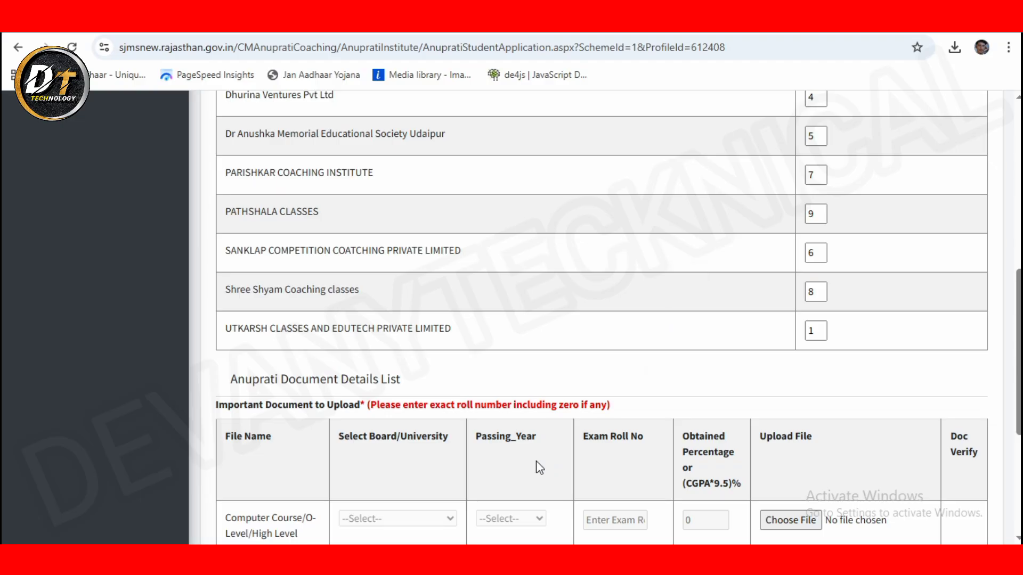
pyautogui.scroll(-4, 536, 461)
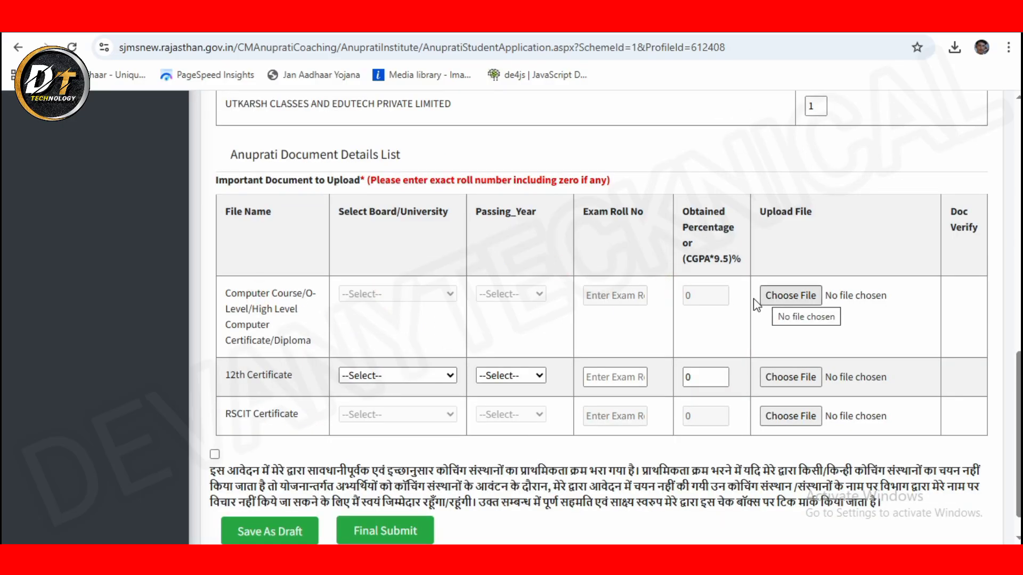
# Step: Start attaching a computer certificate file but cancel without attaching anything
pyautogui.click(789, 297)
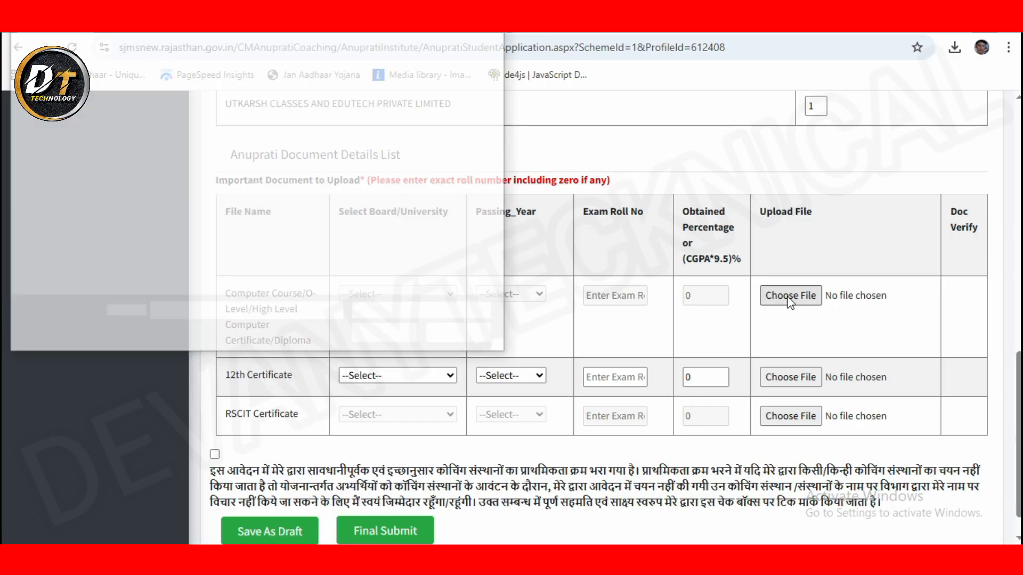
pyautogui.click(470, 334)
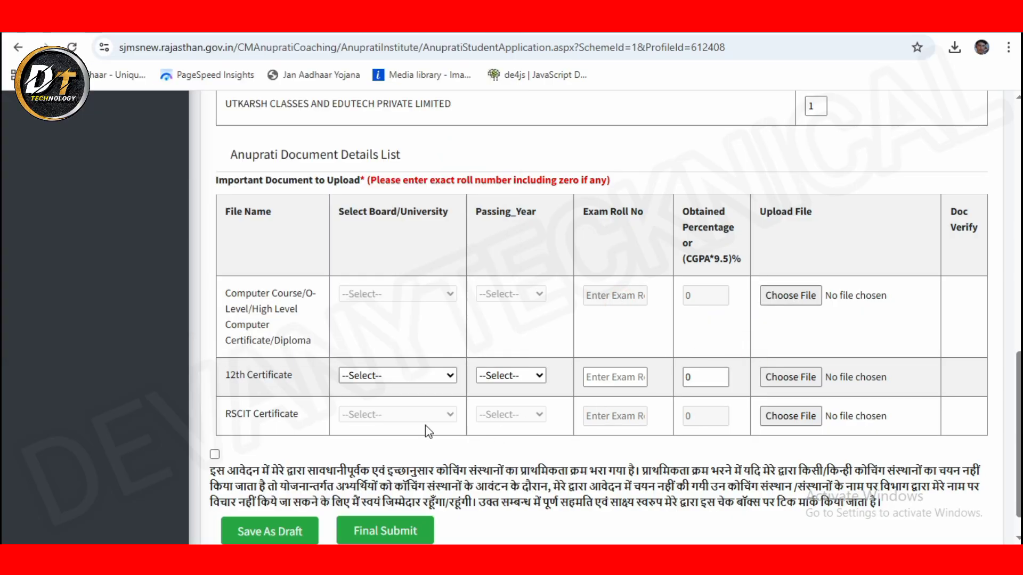
pyautogui.moveTo(224, 293); pyautogui.dragTo(318, 344)
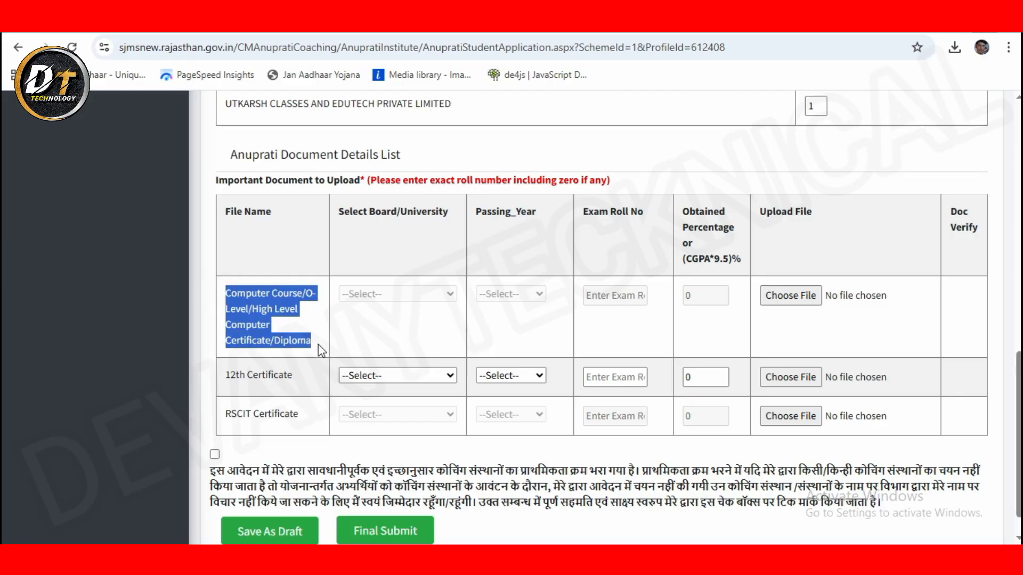
pyautogui.click(804, 329)
# Step: Set the 12th Certificate board to RBSE, passing year 2025, and enter the exam roll number
pyautogui.click(389, 375)
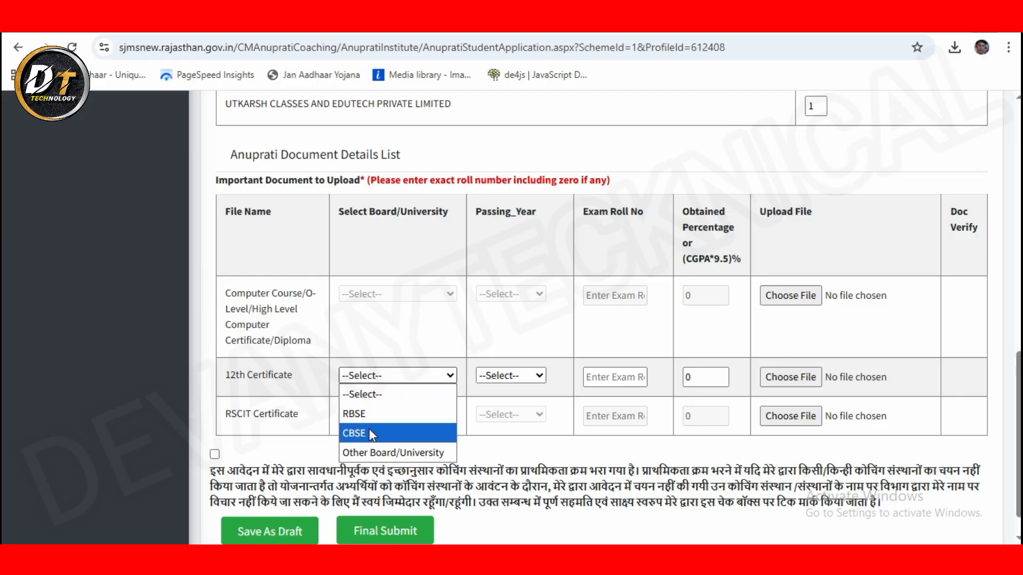
pyautogui.click(393, 414)
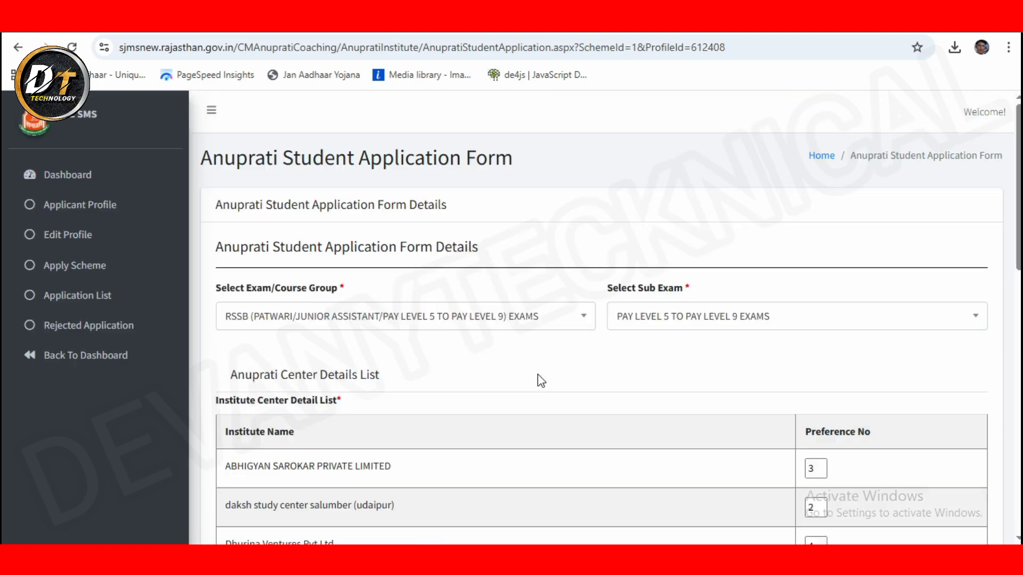
pyautogui.scroll(-1, 540, 381)
pyautogui.click(503, 341)
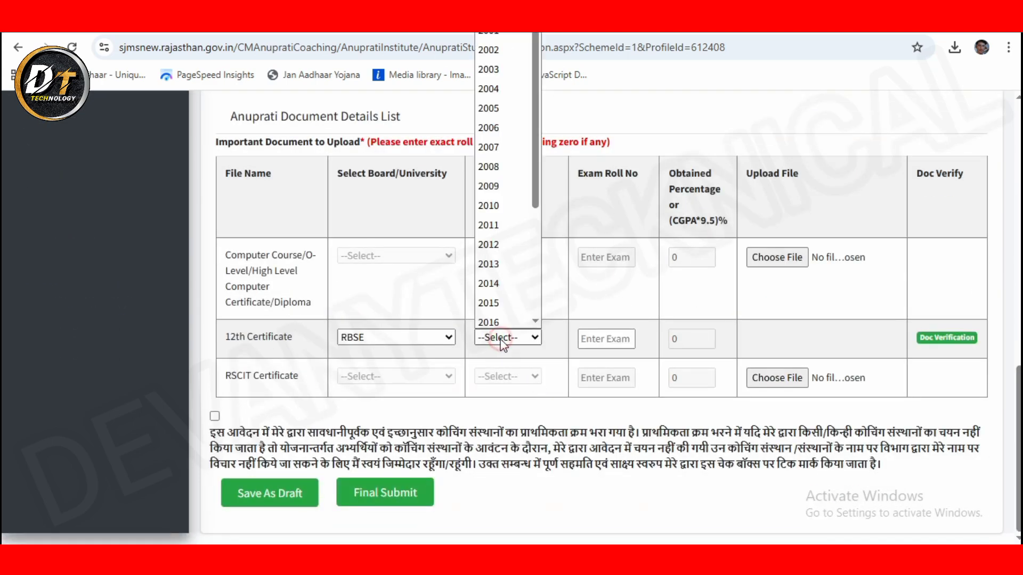
pyautogui.scroll(-3, 533, 203)
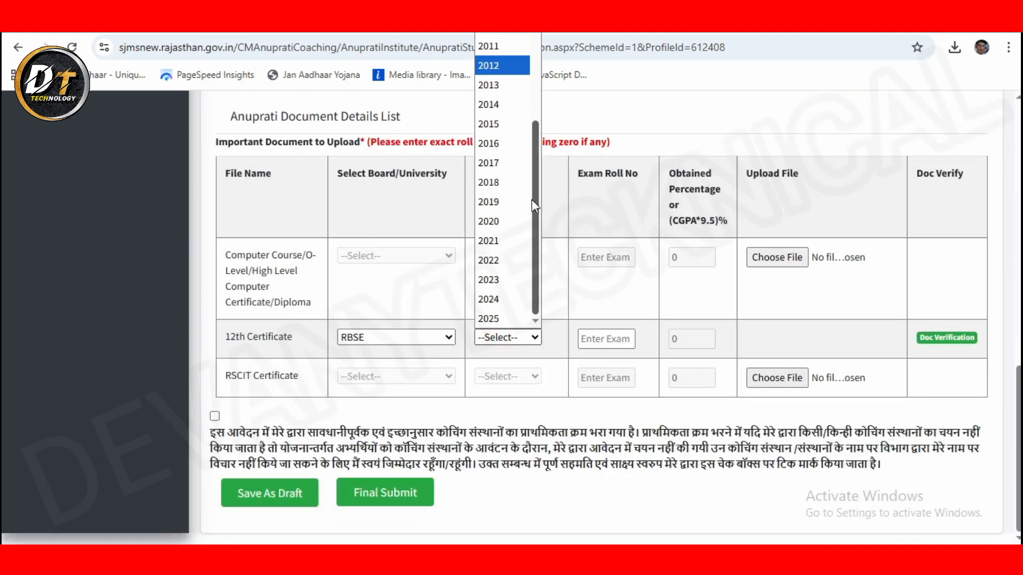
pyautogui.click(510, 299)
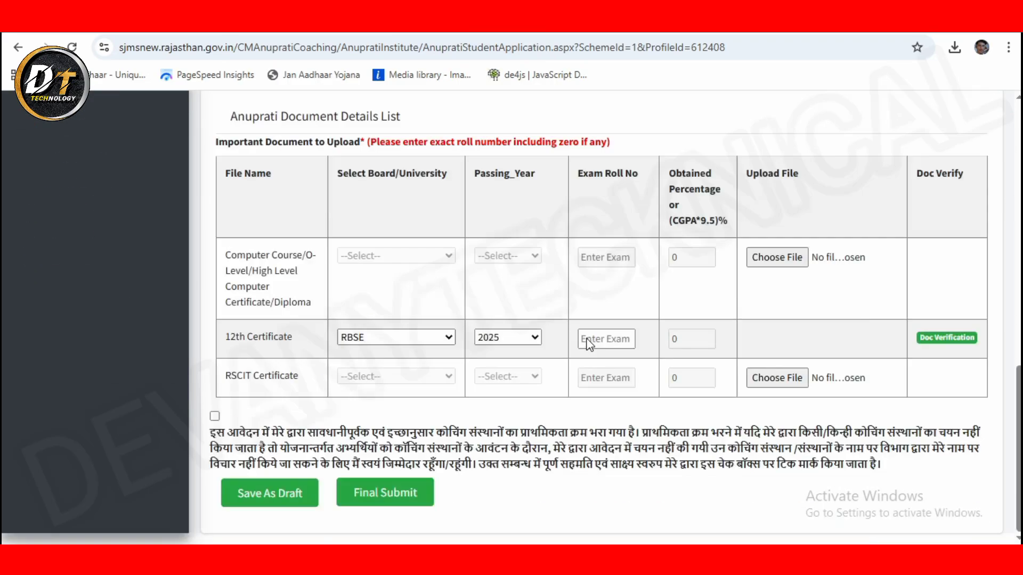
pyautogui.click(588, 338)
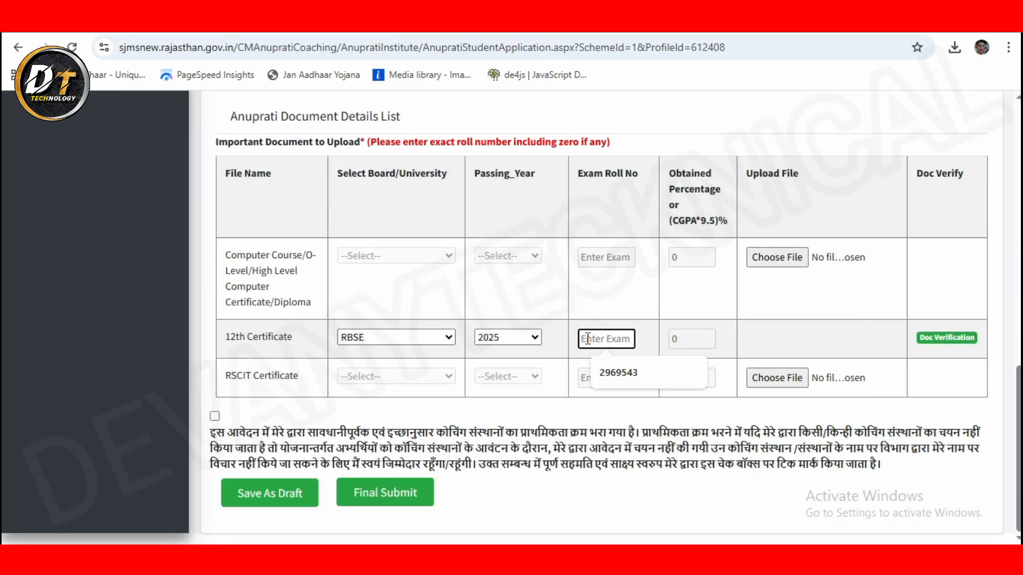
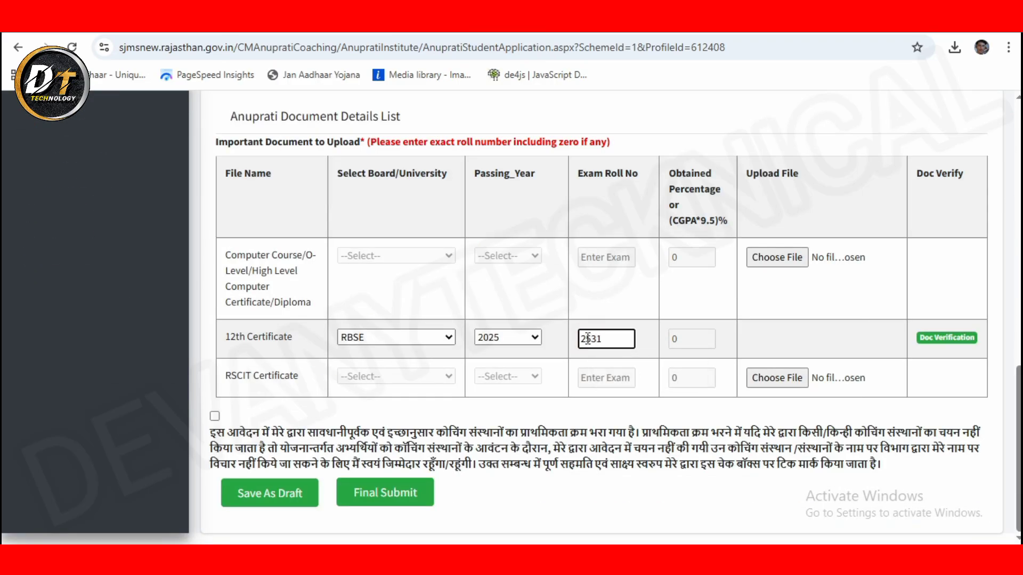
pyautogui.click(659, 302)
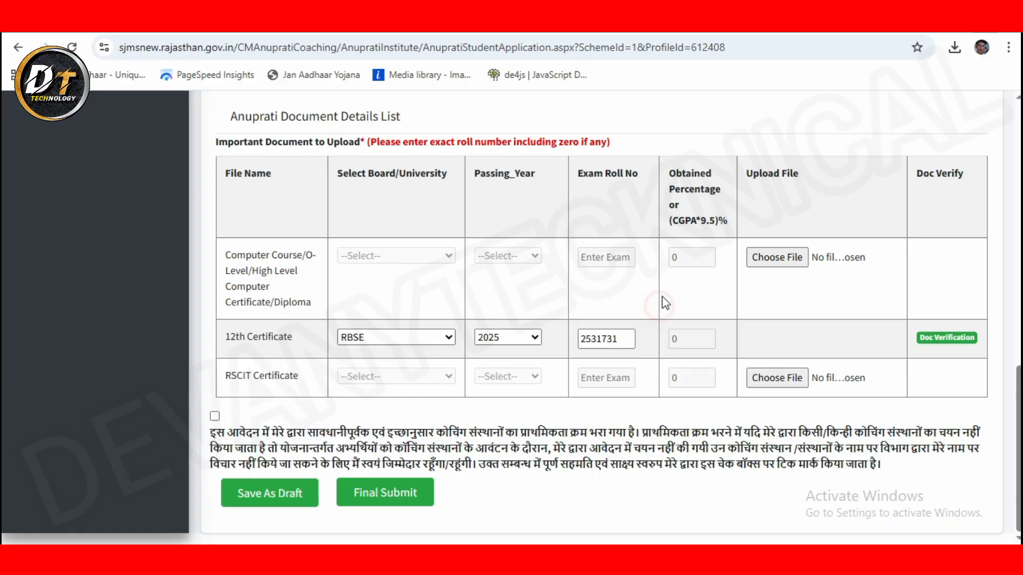
# Step: Run 12th marksheet verification, tick the consent declaration, and retry verification
pyautogui.click(959, 344)
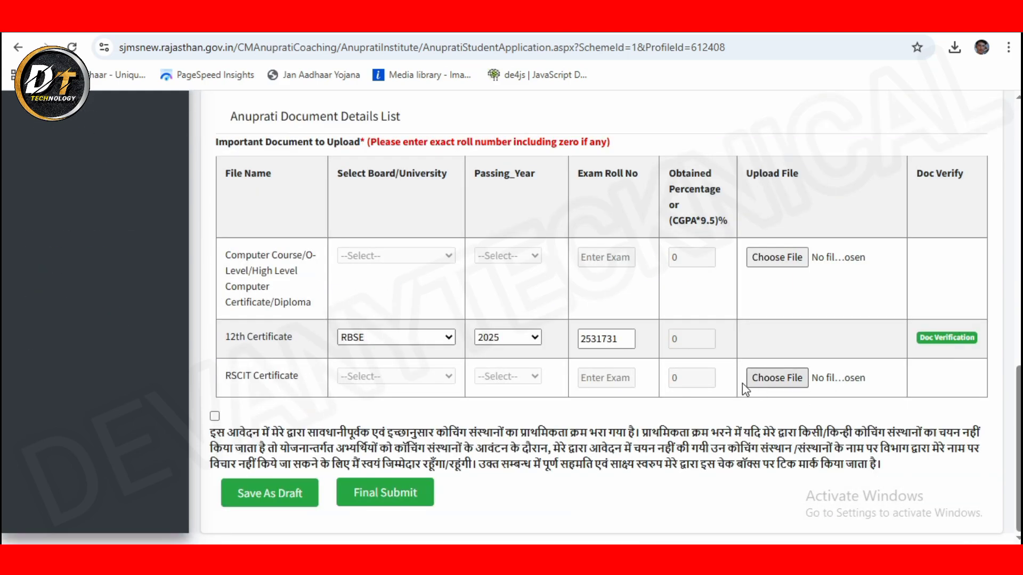
pyautogui.click(947, 338)
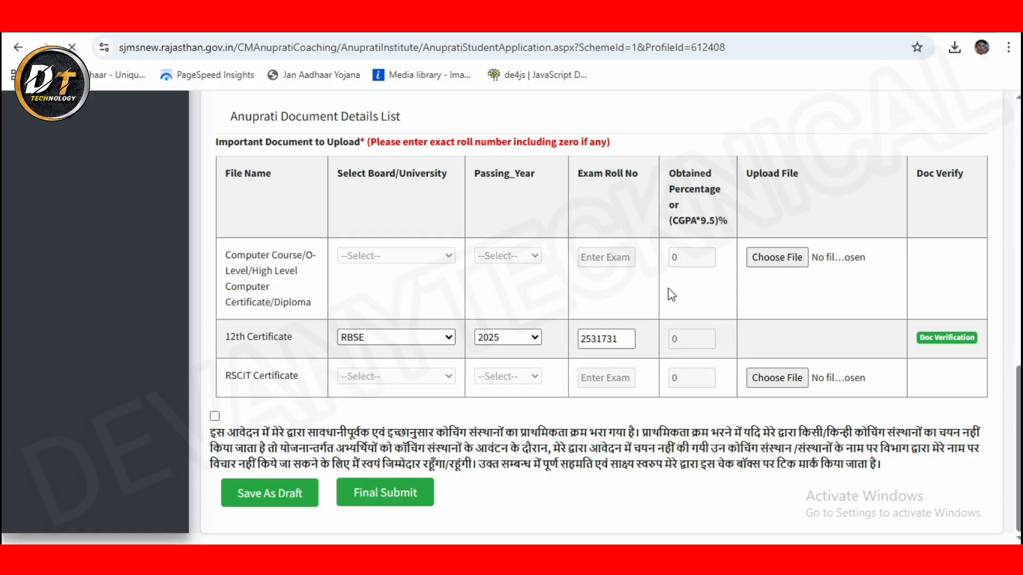
pyautogui.scroll(-1, 672, 330)
pyautogui.click(215, 416)
pyautogui.click(699, 338)
pyautogui.click(951, 337)
# Step: Lengthen the exam roll number and verify again, which reports Marksheet Not Verified
pyautogui.click(628, 340)
pyautogui.write('0')
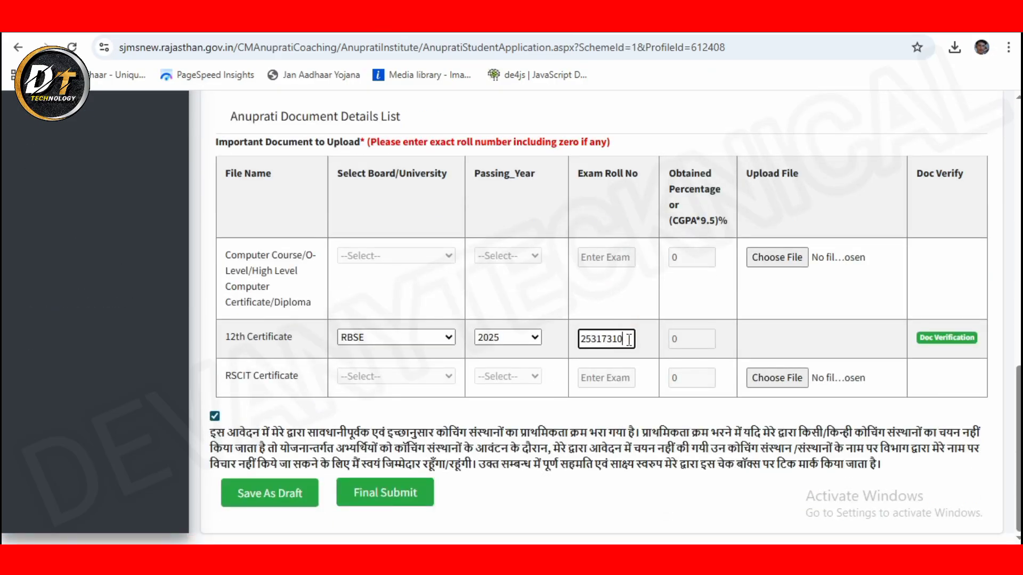
pyautogui.write('58')
pyautogui.click(936, 343)
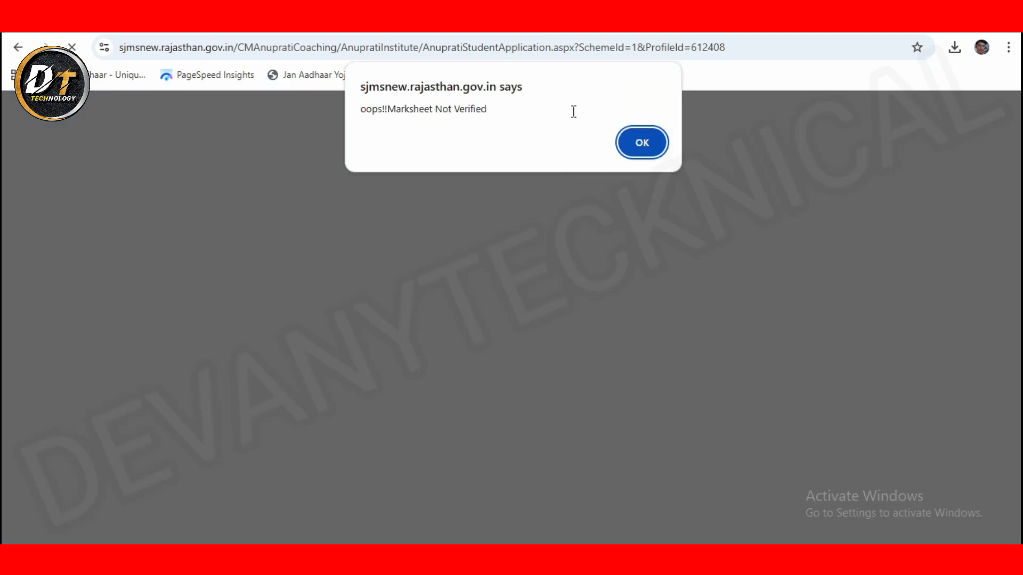
# Step: Re-enter the 12th exam roll number, set obtained percentage to 66.75, and begin choosing the certificate file
pyautogui.press('Return')
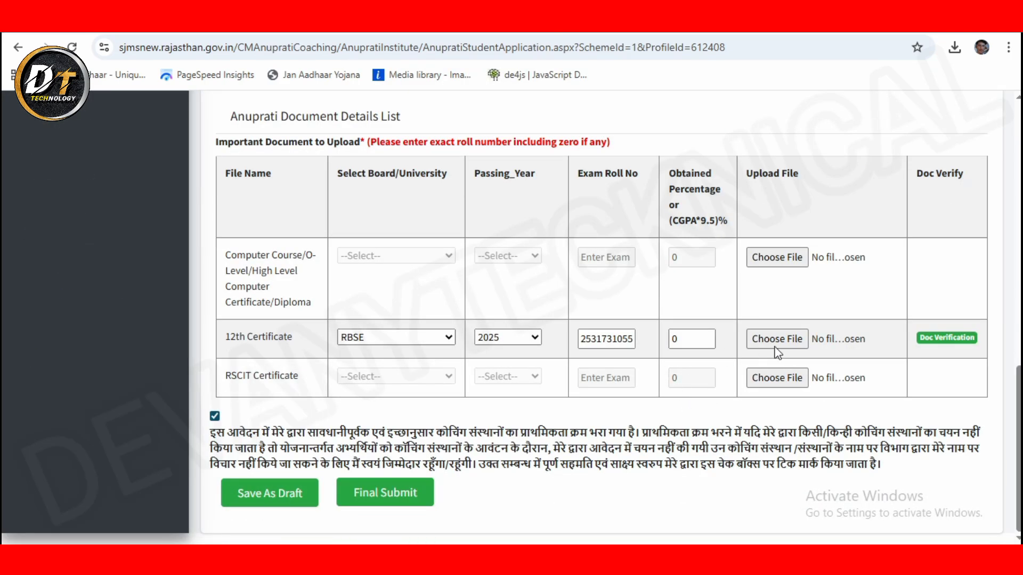
pyautogui.click(617, 327)
pyautogui.doubleClick(620, 339)
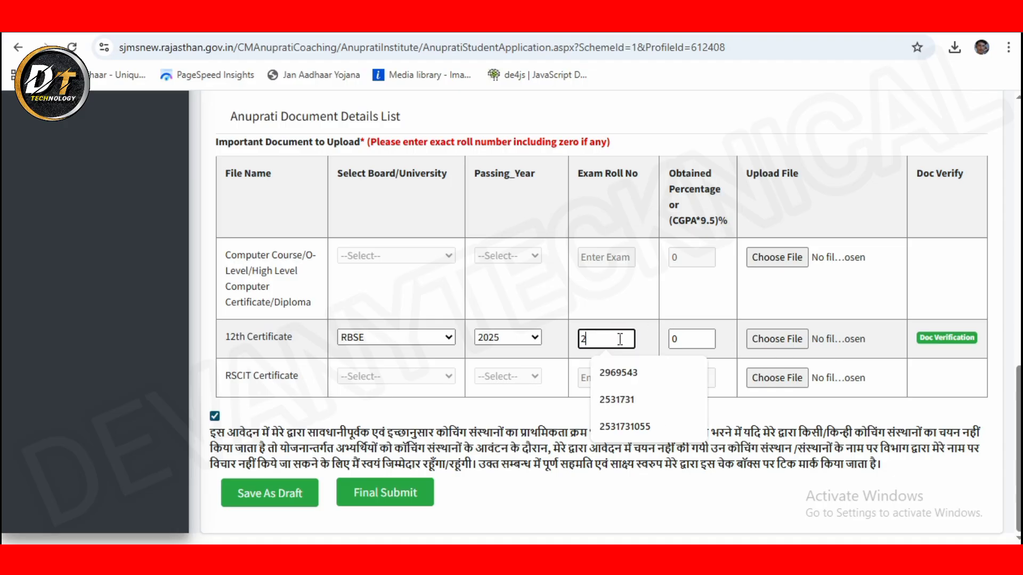
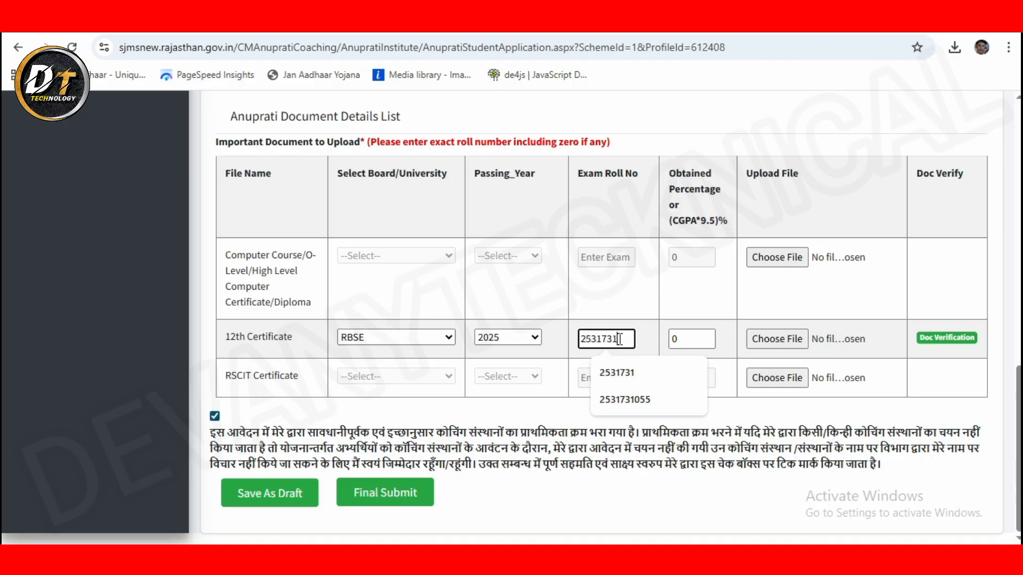
pyautogui.doubleClick(673, 337)
pyautogui.write('6')
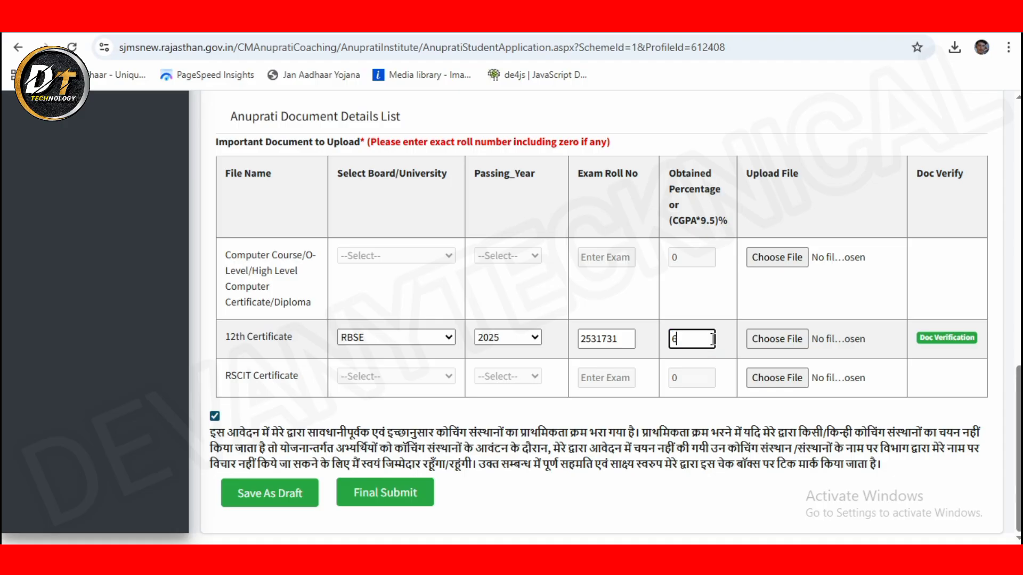
pyautogui.write('6.75')
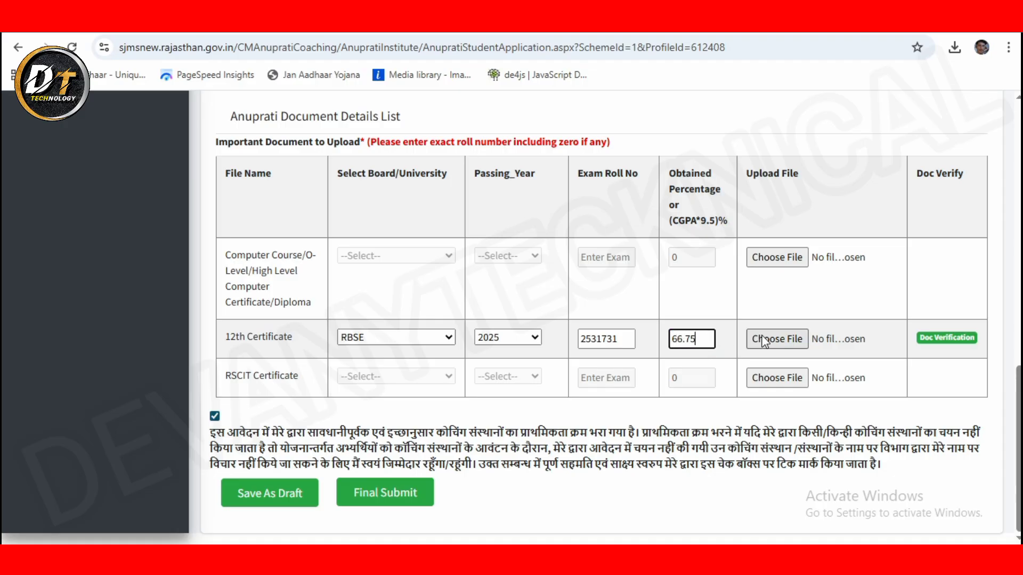
pyautogui.click(765, 339)
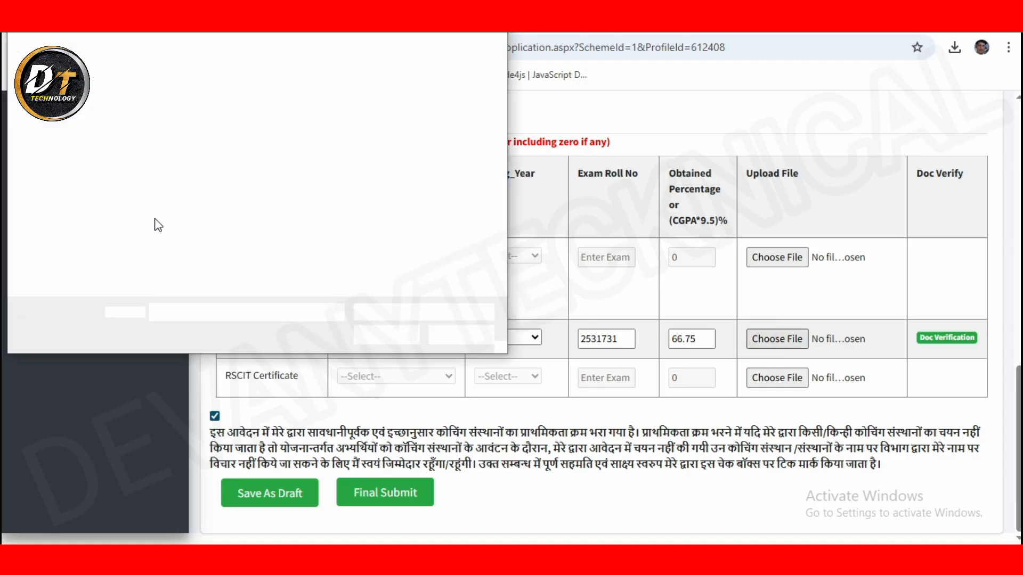
# Step: Browse the Documents folder, then the Downloads folder, for the 12th certificate file
pyautogui.scroll(-5, 421, 283)
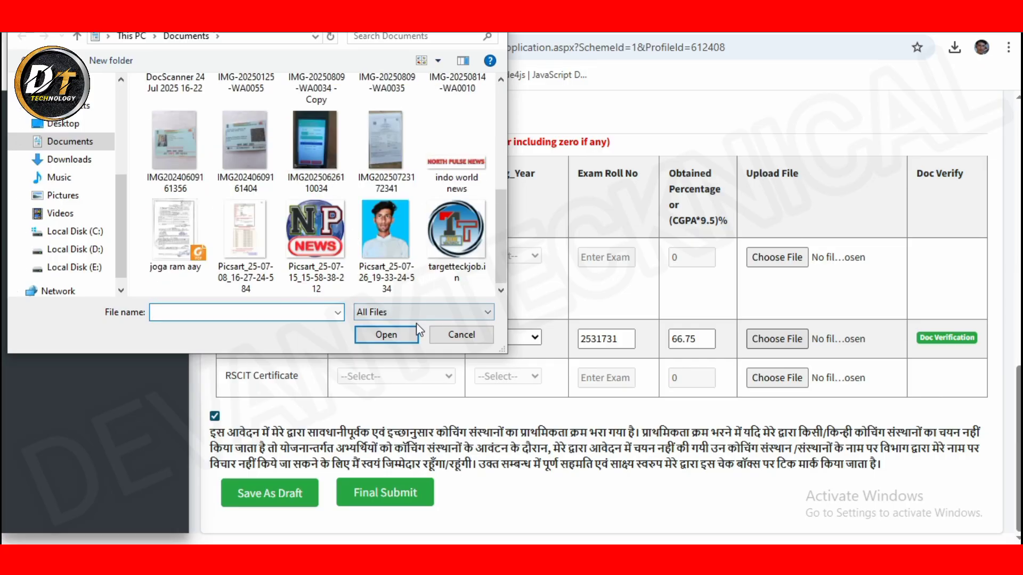
pyautogui.click(58, 142)
pyautogui.scroll(-4, 417, 213)
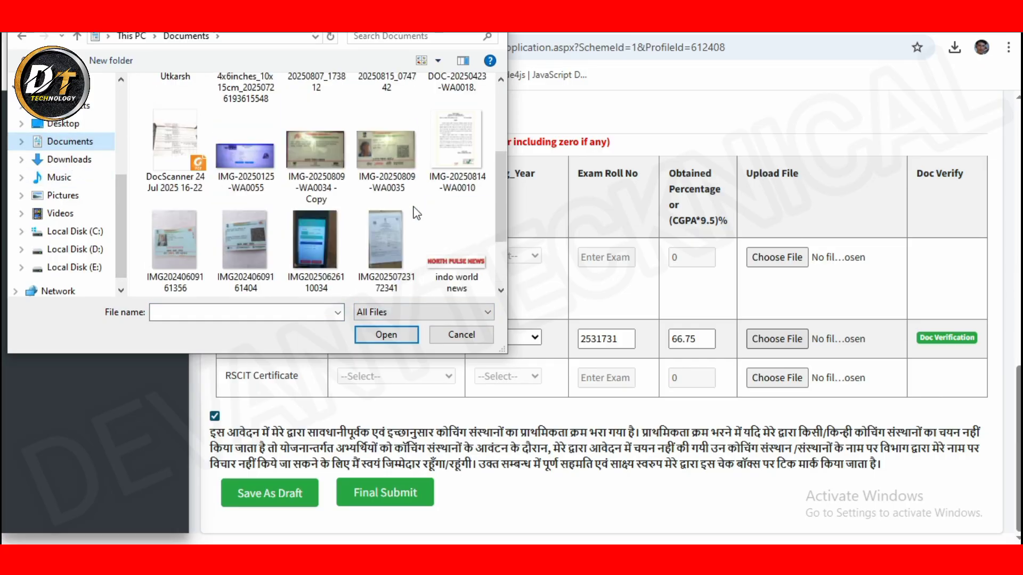
pyautogui.click(60, 165)
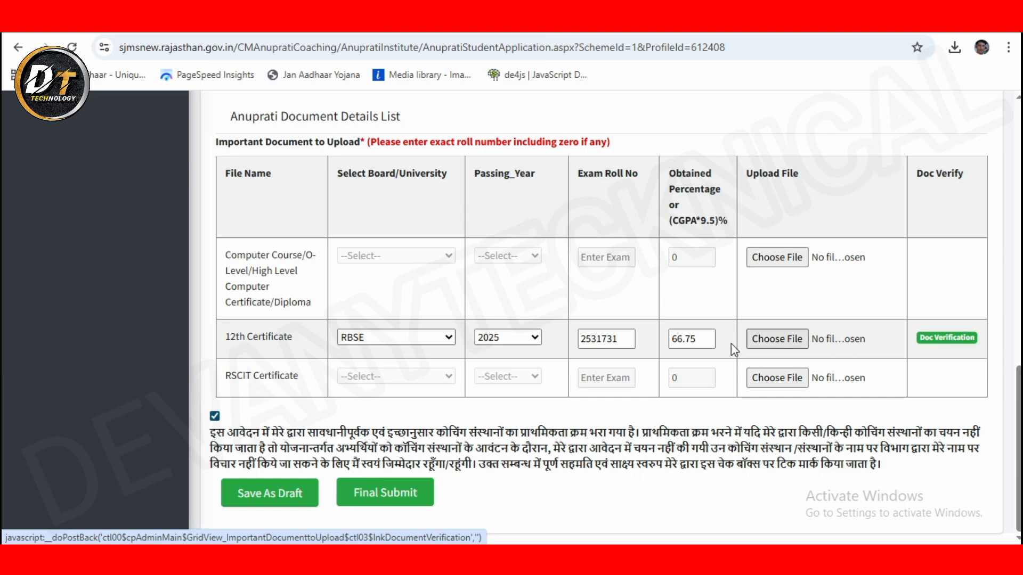
pyautogui.click(363, 500)
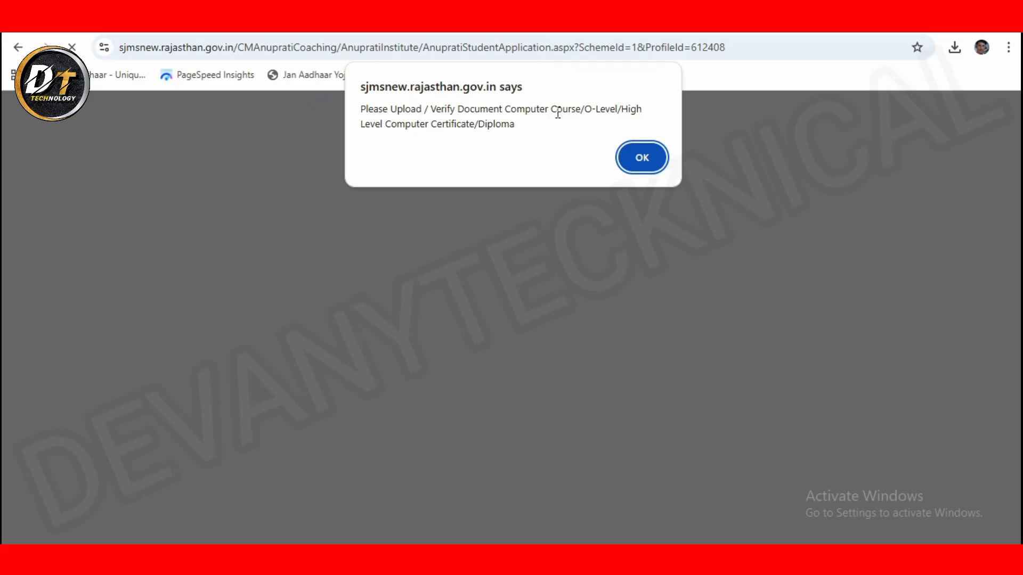
pyautogui.click(644, 159)
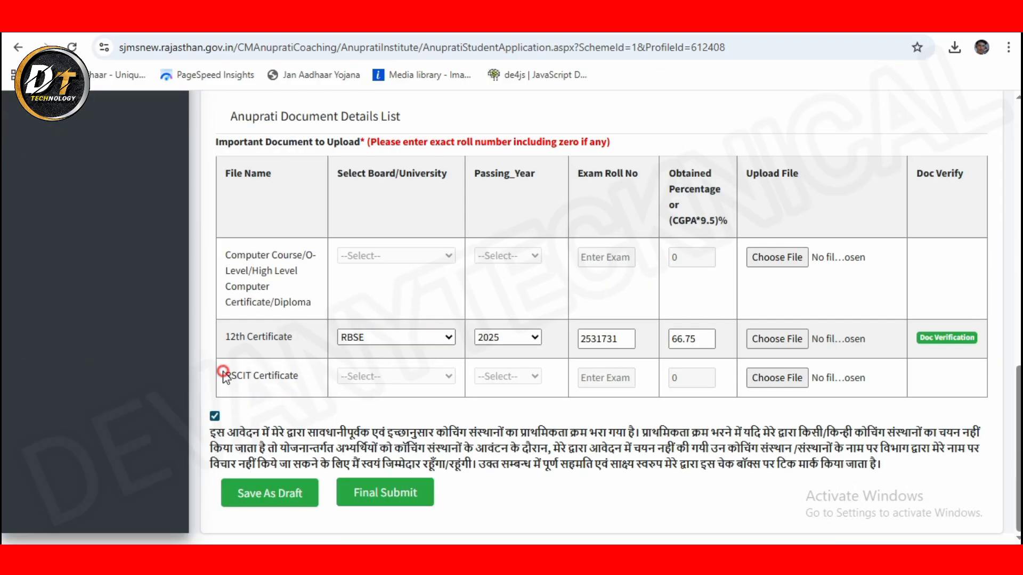
pyautogui.moveTo(225, 376); pyautogui.dragTo(300, 376)
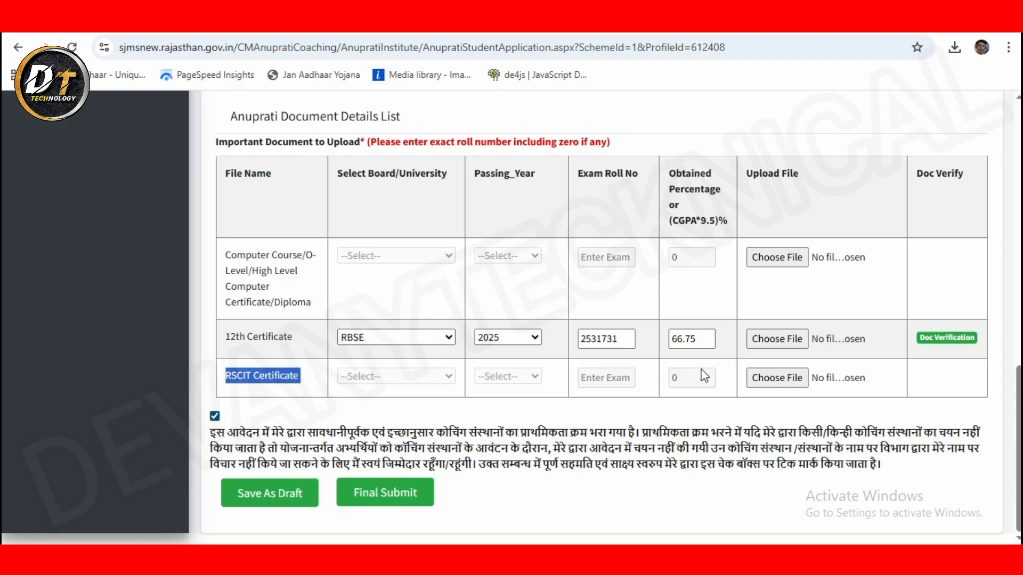
pyautogui.scroll(15, 704, 375)
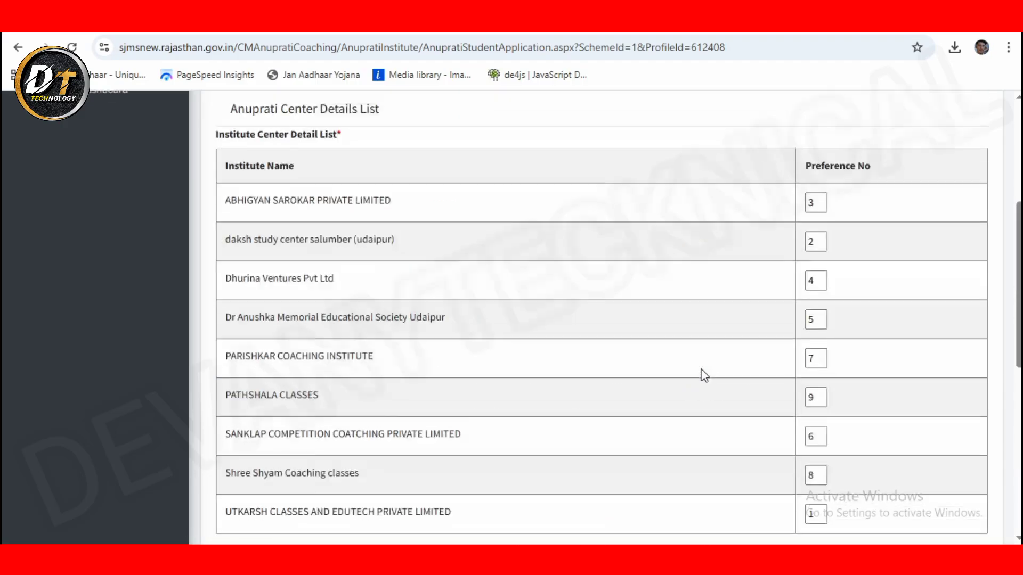
pyautogui.click(668, 324)
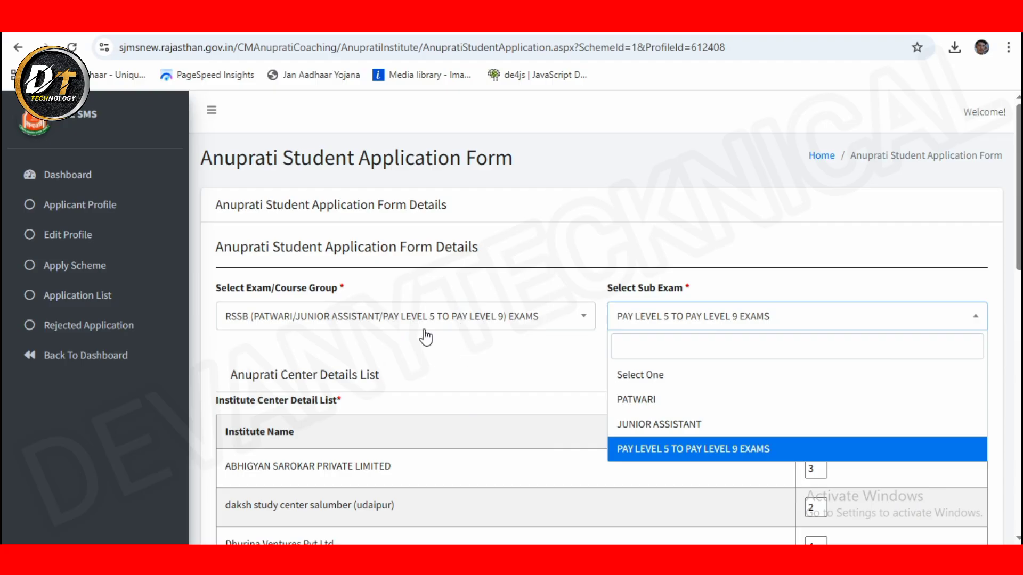
pyautogui.click(451, 313)
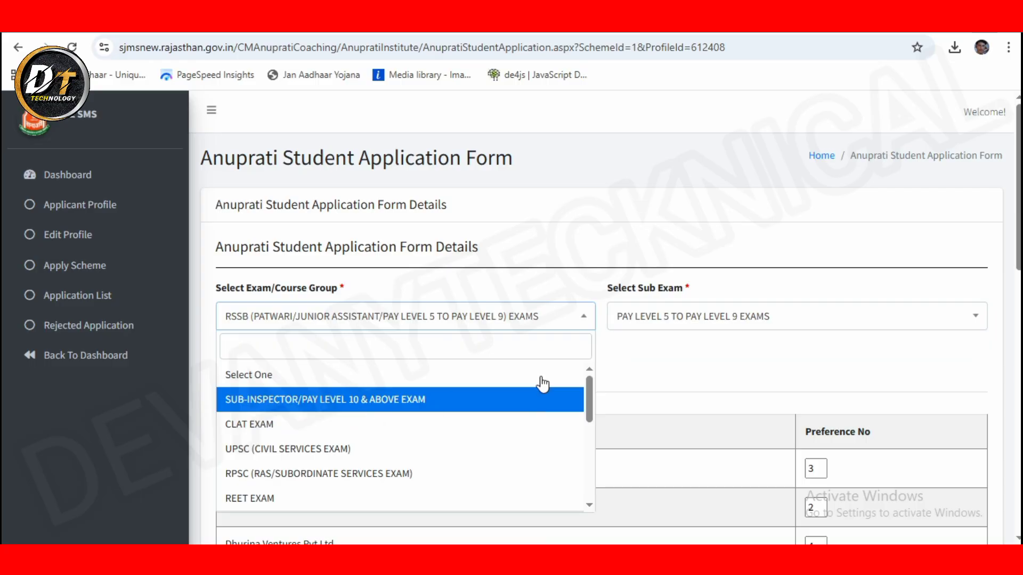
pyautogui.scroll(-15, 486, 363)
# Step: Select SUB-INSPECTOR/PAY LEVEL 10 & ABOVE EXAM and review the new Graduation Final/First Year Passing Marksheet row
pyautogui.click(348, 399)
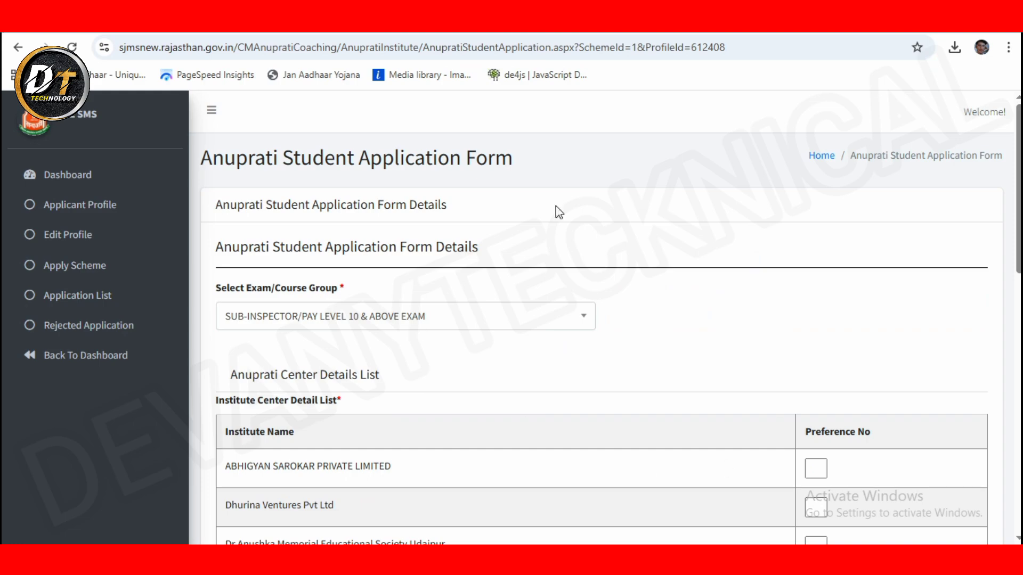
pyautogui.scroll(-1, 768, 355)
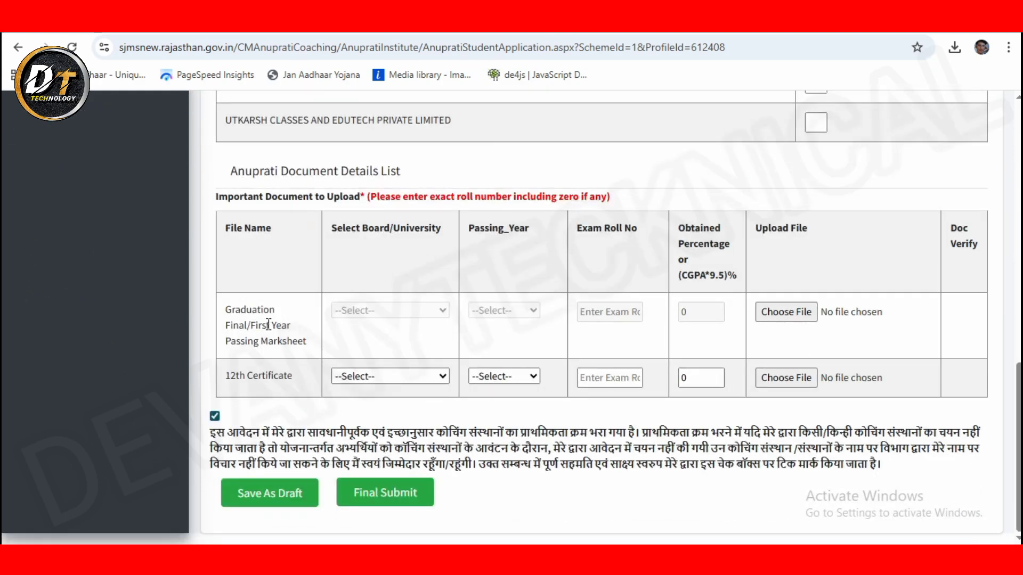
pyautogui.moveTo(219, 323); pyautogui.dragTo(340, 348)
pyautogui.click(262, 383)
pyautogui.moveTo(221, 303); pyautogui.dragTo(308, 353)
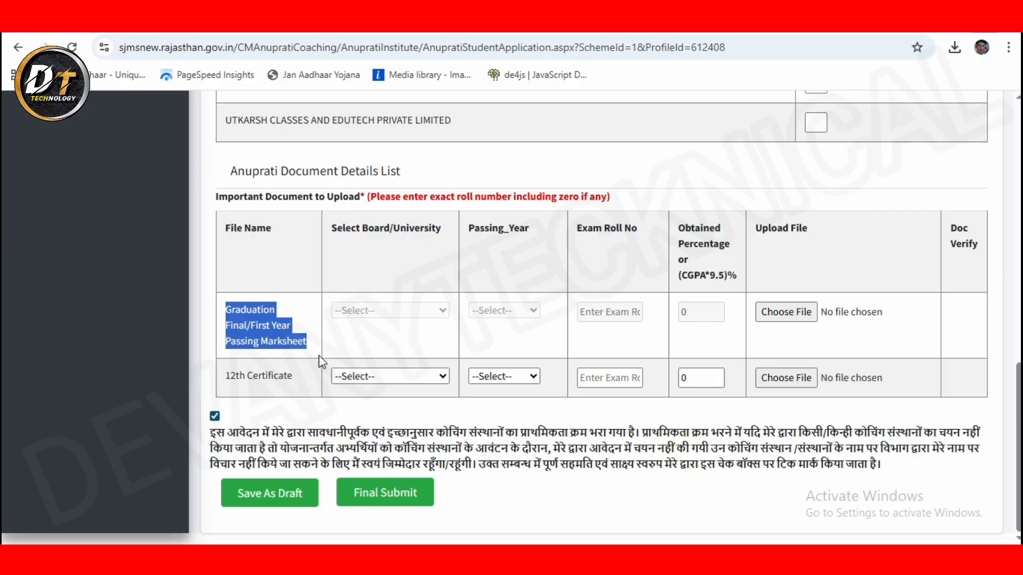
pyautogui.scroll(4, 344, 346)
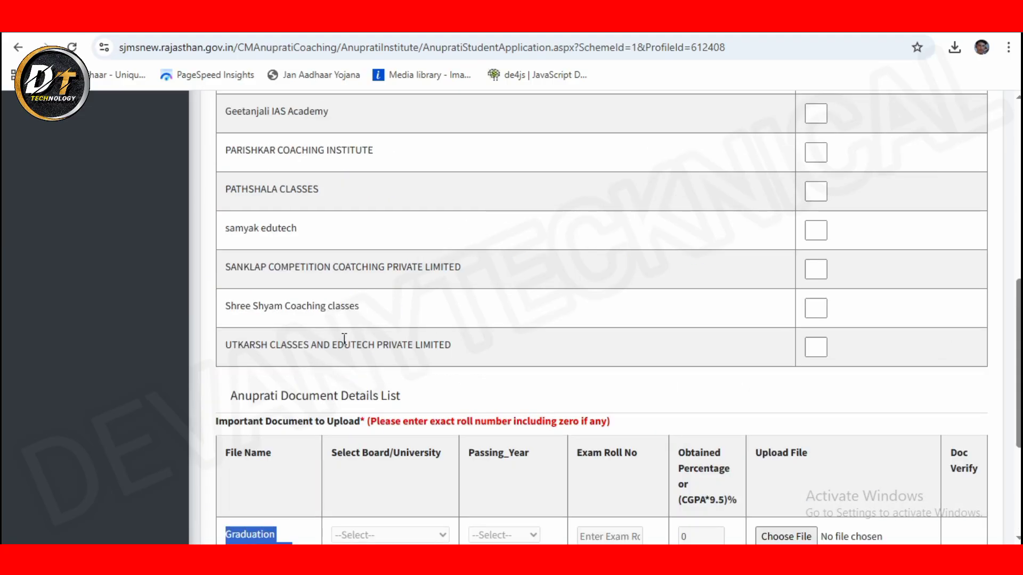
pyautogui.scroll(10, 344, 338)
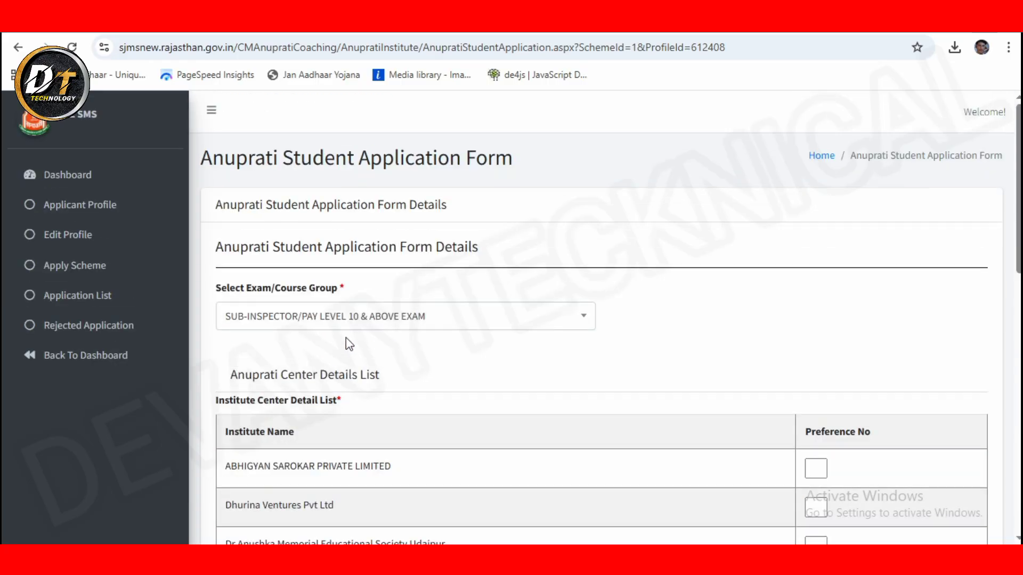